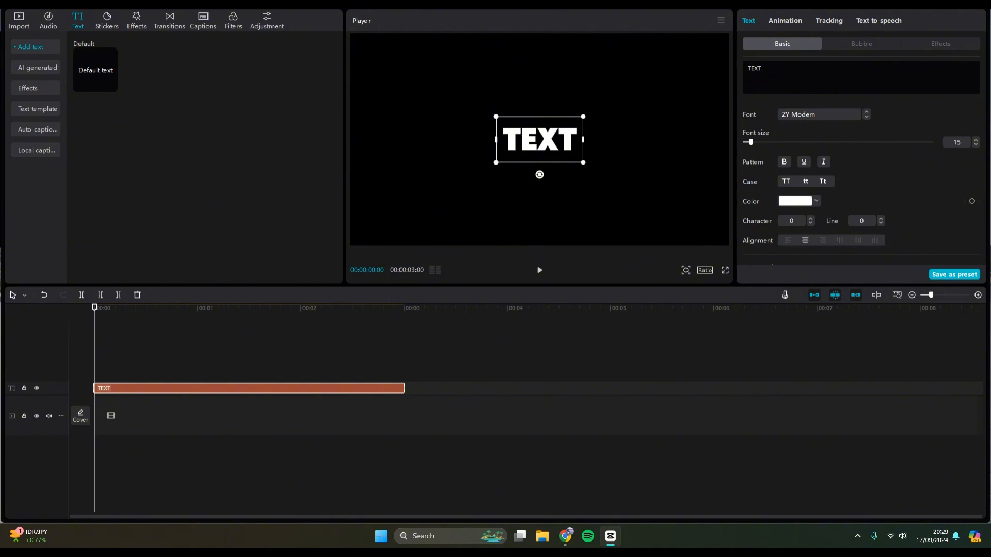
Step: Set the TEXT title's character spacing to 3 and scale the title up in the preview
{"action": "left_click", "coordinate": [791, 221]}
{"action": "type", "text": "3"}
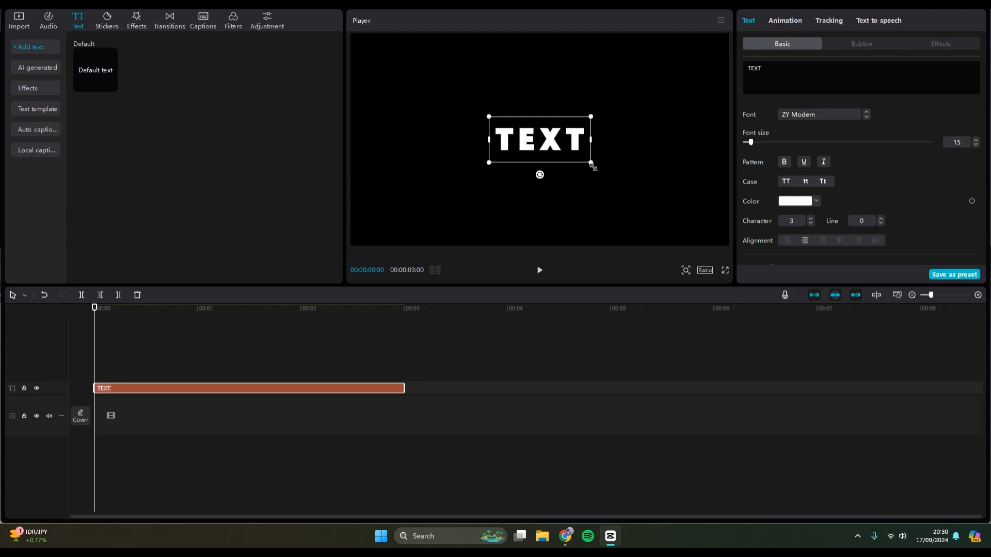
{"action": "left_click_drag", "start_coordinate": [591, 162], "coordinate": [645, 198]}
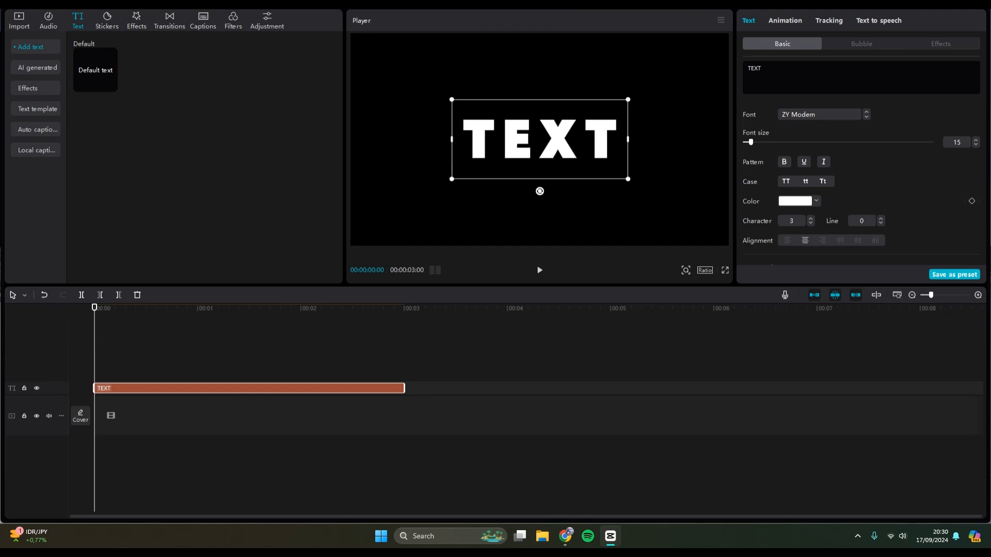
Step: Paste a duplicate of the TEXT clip on a new track directly above the original
{"action": "right_click", "coordinate": [278, 382]}
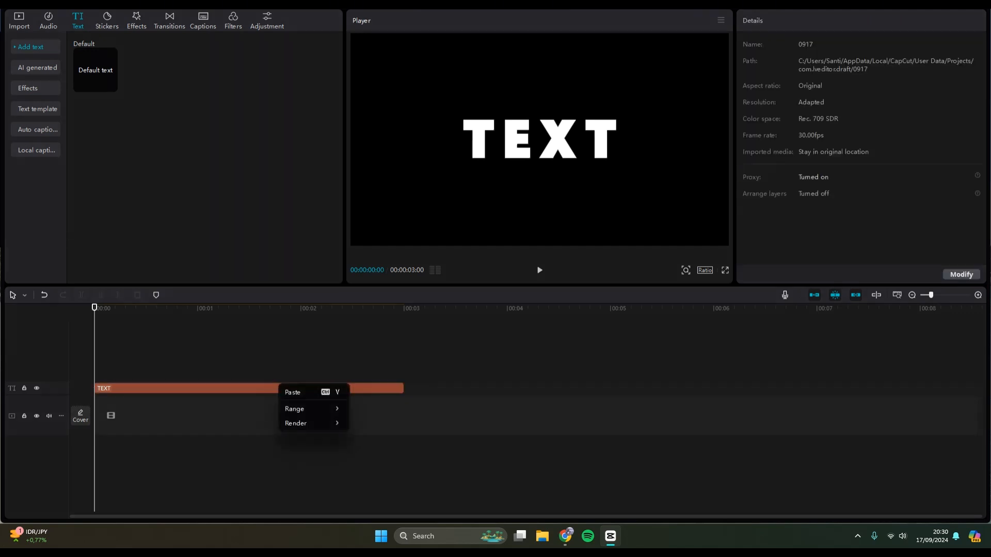
{"action": "key", "text": "Escape"}
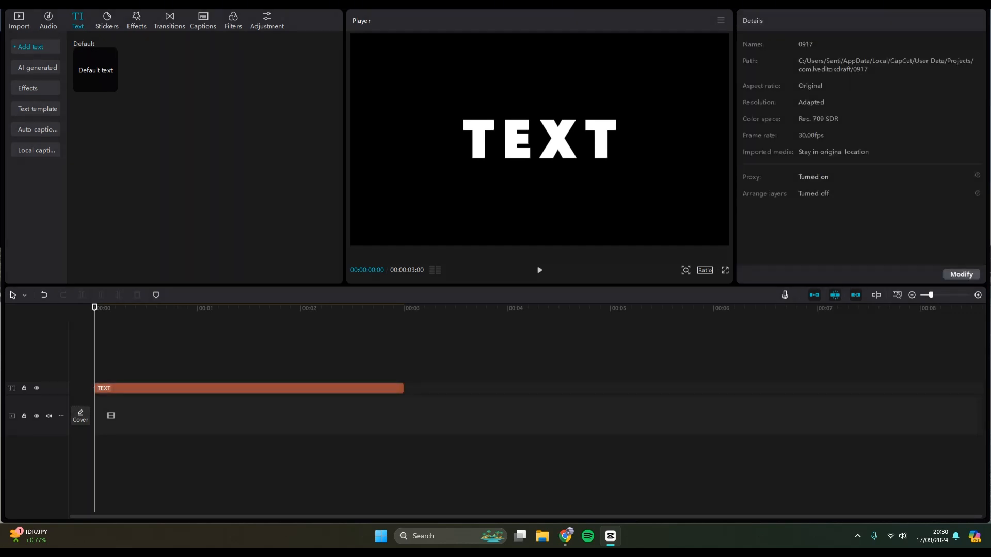
{"action": "right_click", "coordinate": [262, 388]}
{"action": "key", "text": "Escape"}
{"action": "right_click", "coordinate": [153, 356]}
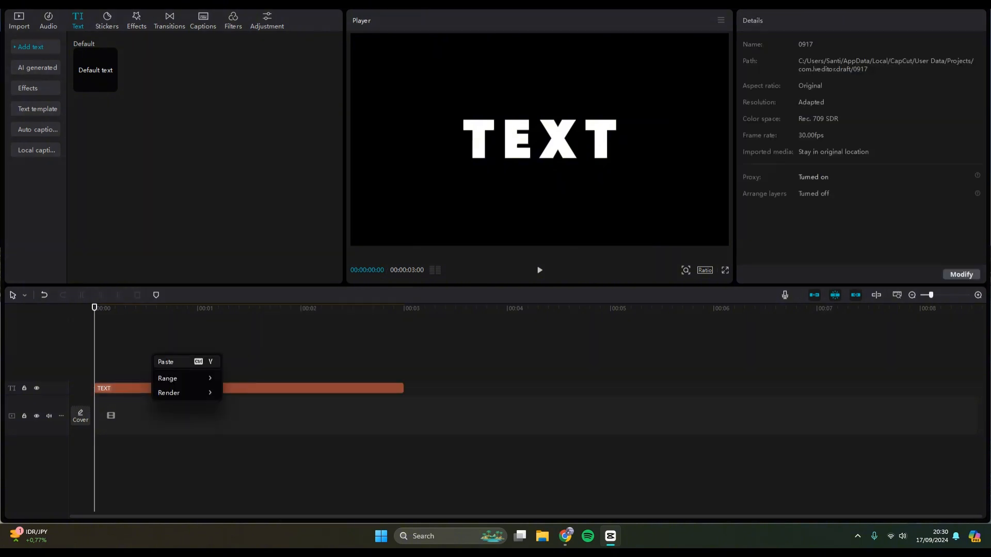
{"action": "left_click", "coordinate": [166, 362]}
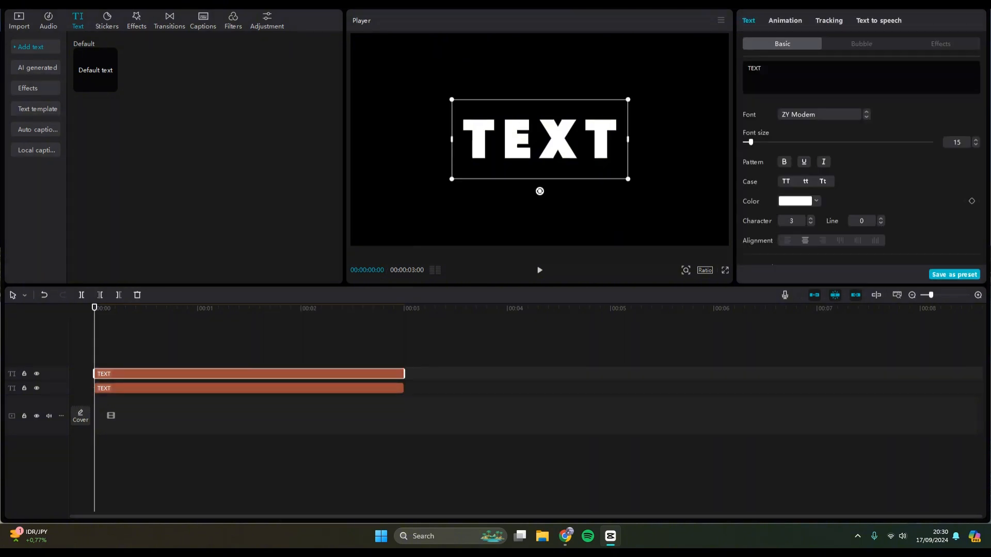
Step: Recolor the lower TEXT clip to yellow F4C70F and shift it slightly left to create an offset shadow look
{"action": "left_click", "coordinate": [173, 388]}
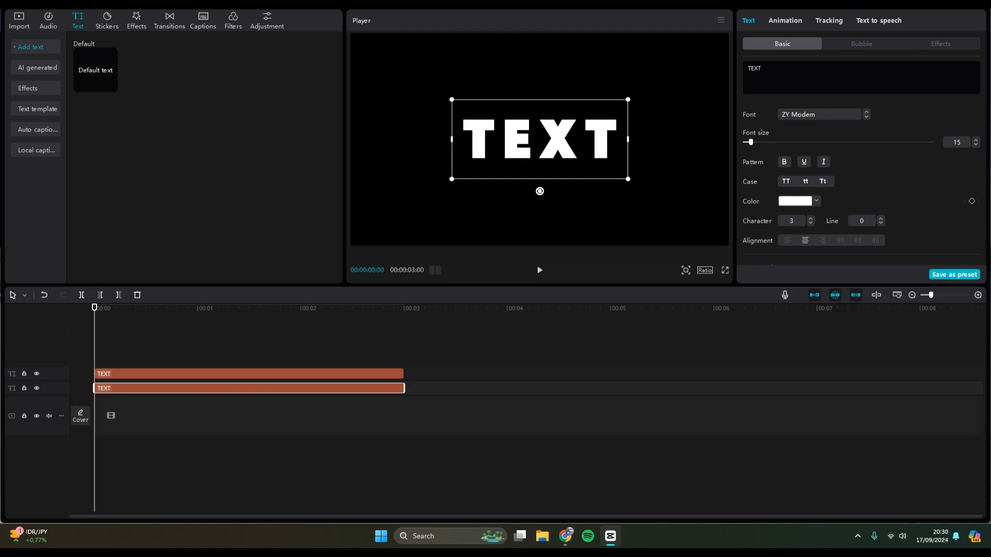
{"action": "left_click", "coordinate": [799, 200]}
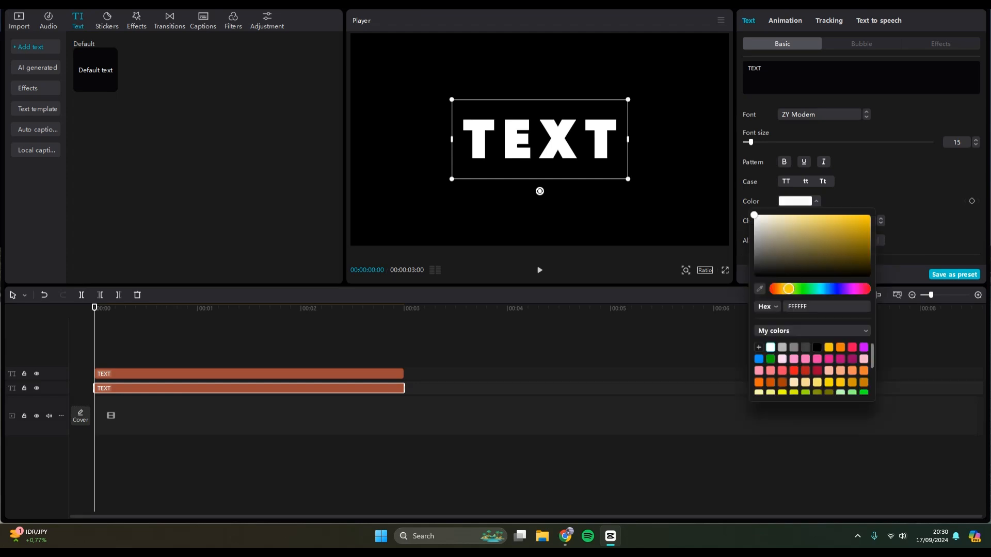
{"action": "left_click", "coordinate": [863, 217]}
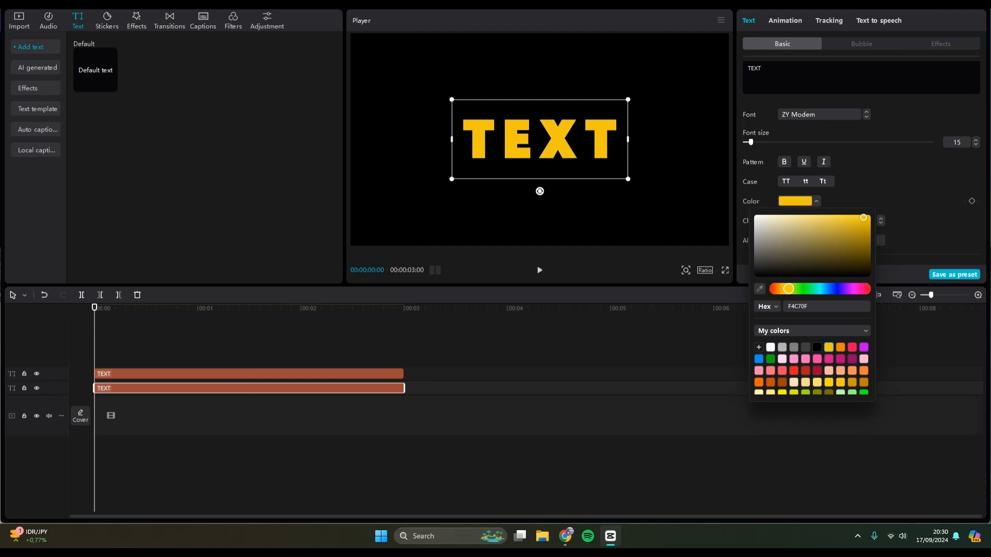
{"action": "key", "text": "Escape"}
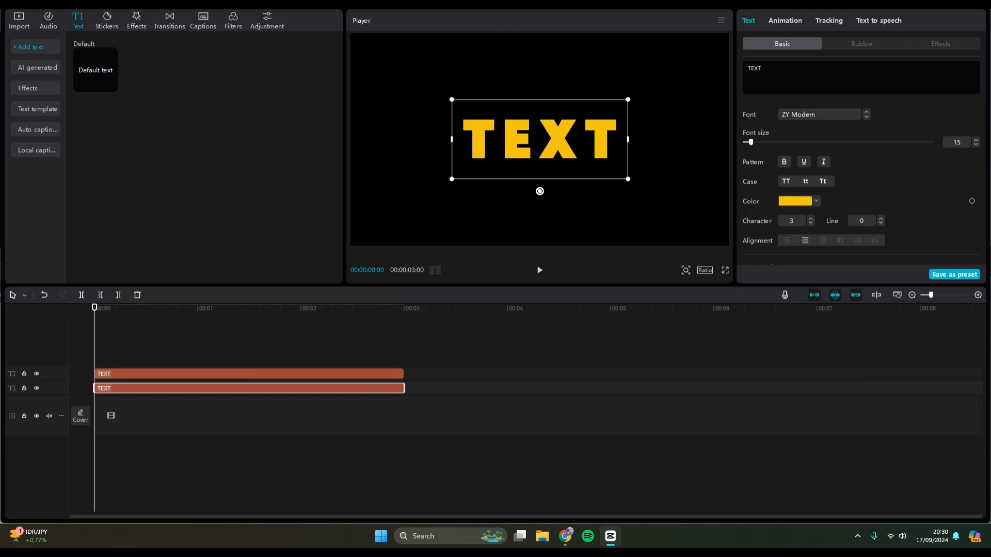
{"action": "left_click_drag", "start_coordinate": [539, 138], "coordinate": [535, 139]}
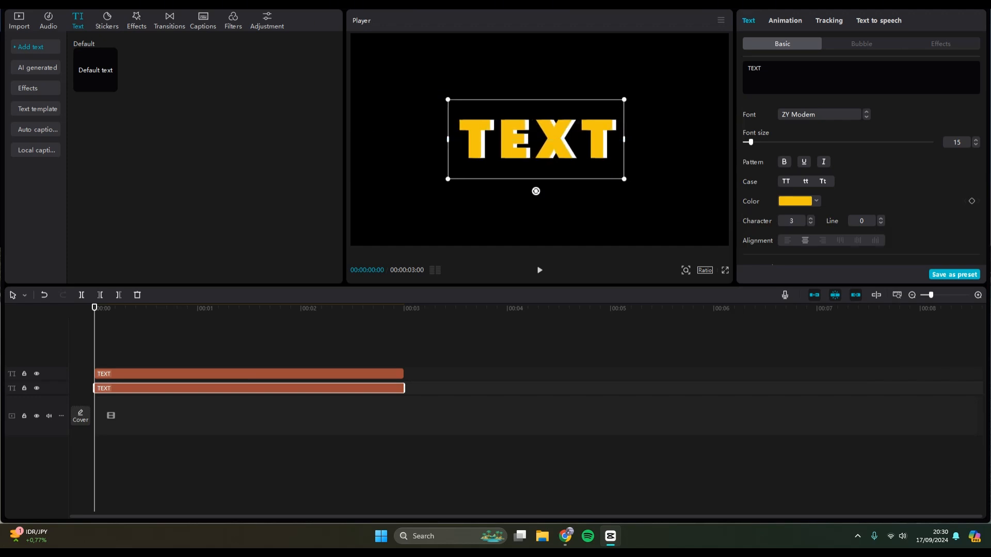
Step: Combine both TEXT clips into one compound clip
{"action": "left_click_drag", "start_coordinate": [328, 471], "coordinate": [208, 338]}
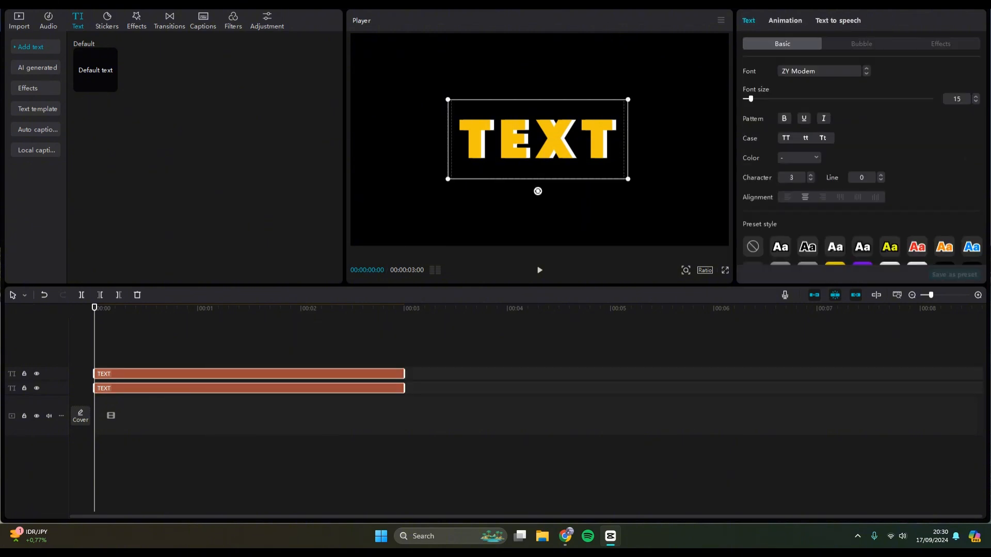
{"action": "right_click", "coordinate": [178, 305]}
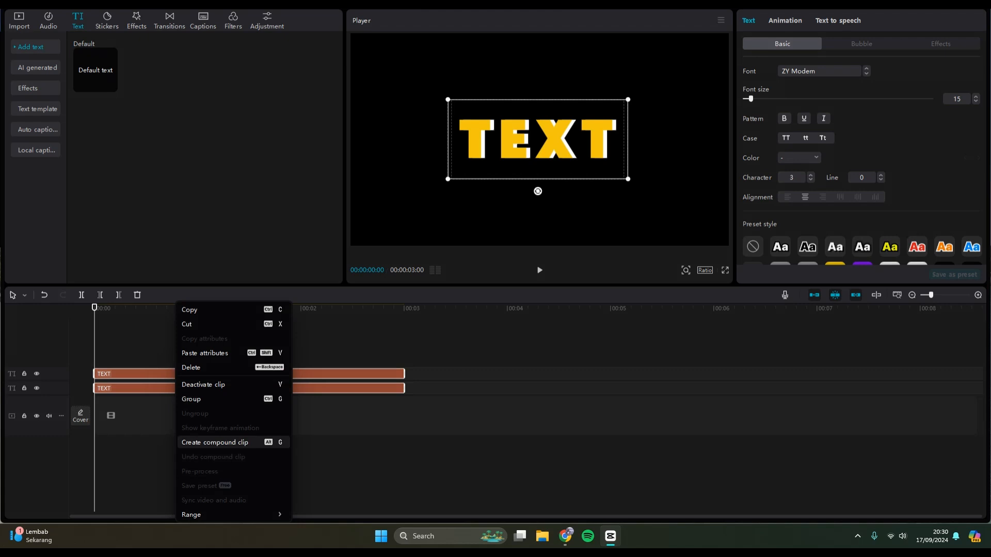
{"action": "left_click", "coordinate": [215, 442]}
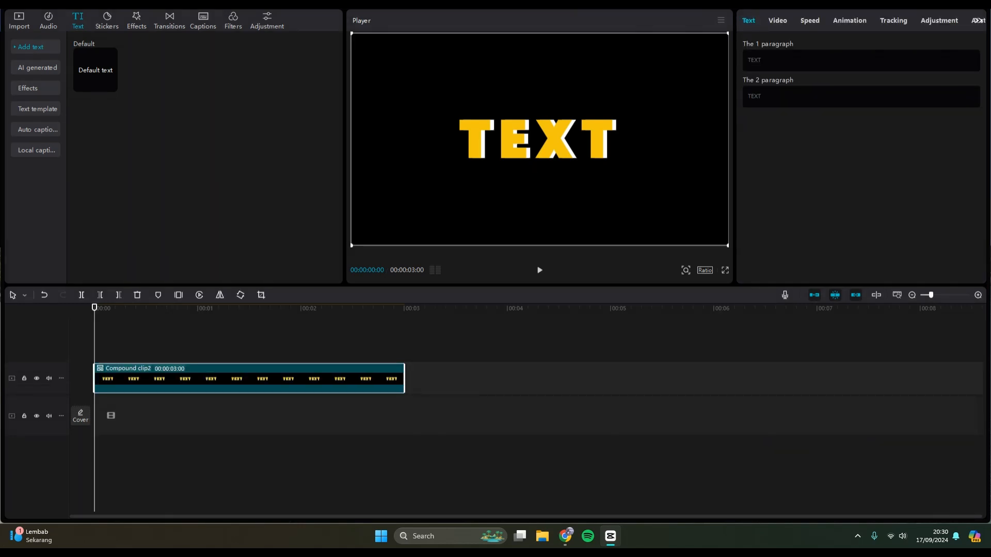
Step: Add a rectangle mask to the compound clip around the first T, sized 190 by 246 at X -322
{"action": "left_click", "coordinate": [777, 20]}
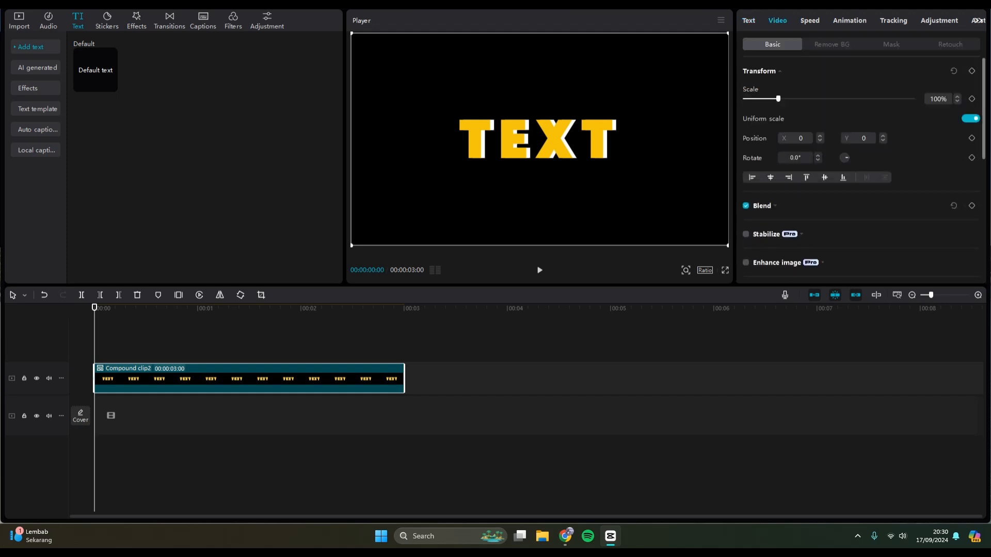
{"action": "left_click", "coordinate": [890, 44]}
{"action": "left_click", "coordinate": [918, 100]}
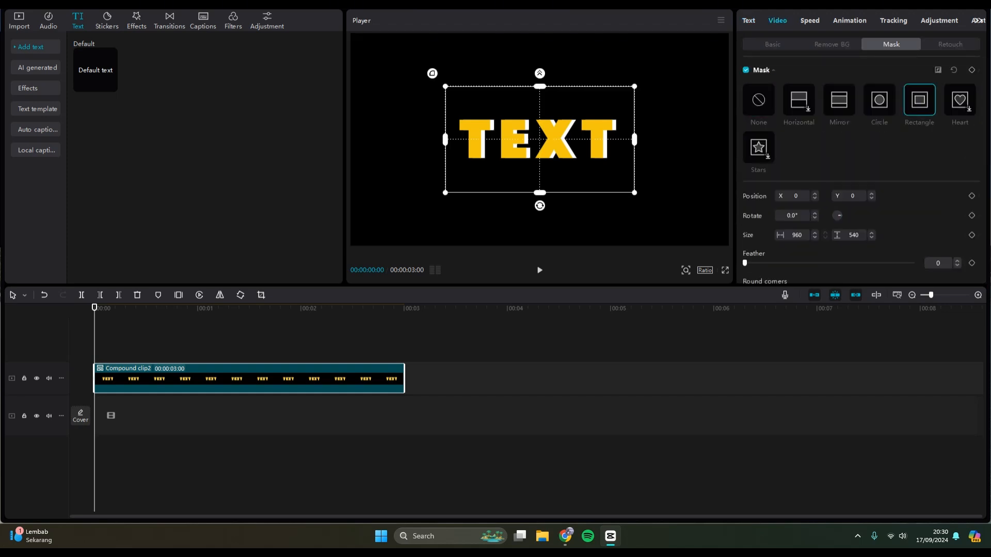
{"action": "left_click_drag", "start_coordinate": [445, 139], "coordinate": [514, 139]}
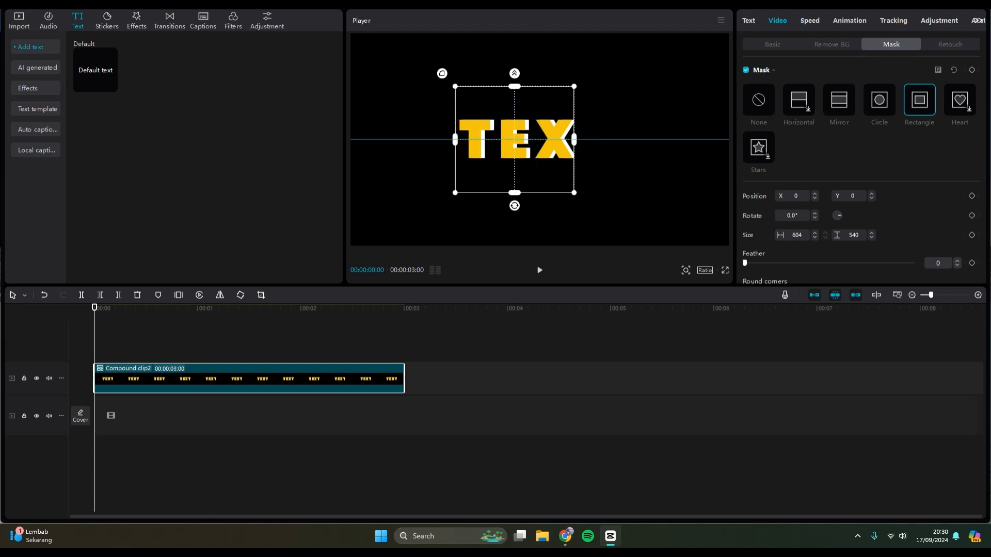
{"action": "left_click_drag", "start_coordinate": [574, 140], "coordinate": [457, 139]}
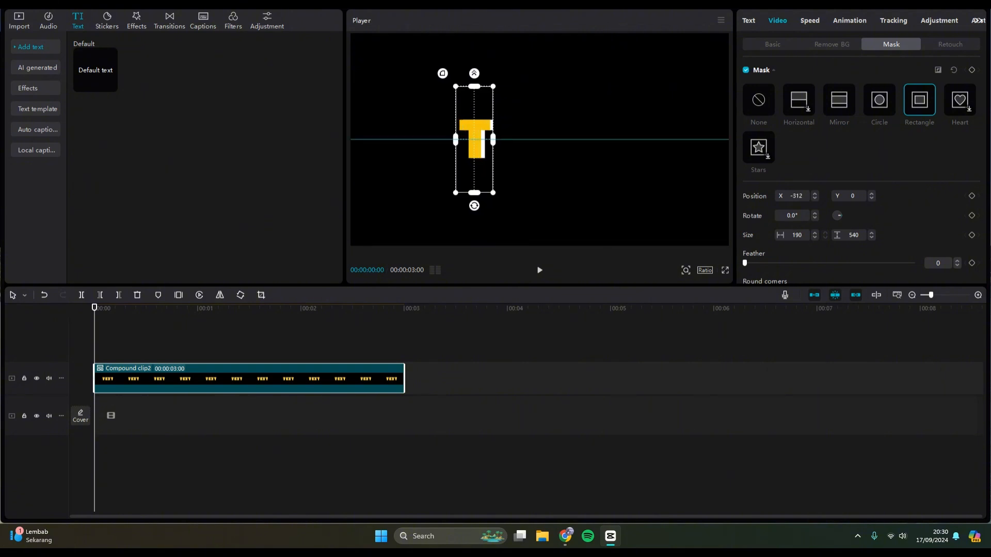
{"action": "left_click_drag", "start_coordinate": [476, 90], "coordinate": [475, 115]}
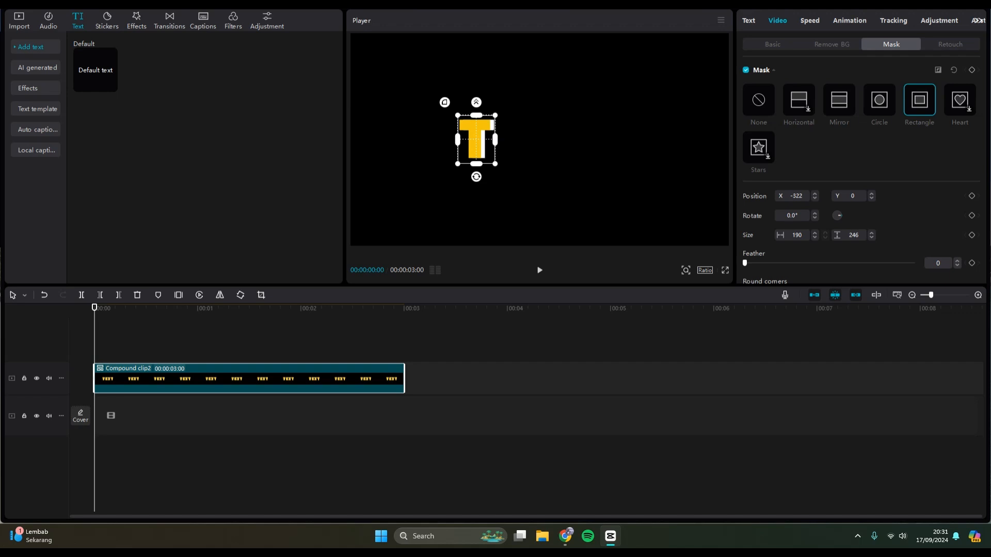
Step: Copy the masked compound clip and paste three duplicates on separate tracks at the timeline start
{"action": "right_click", "coordinate": [298, 379]}
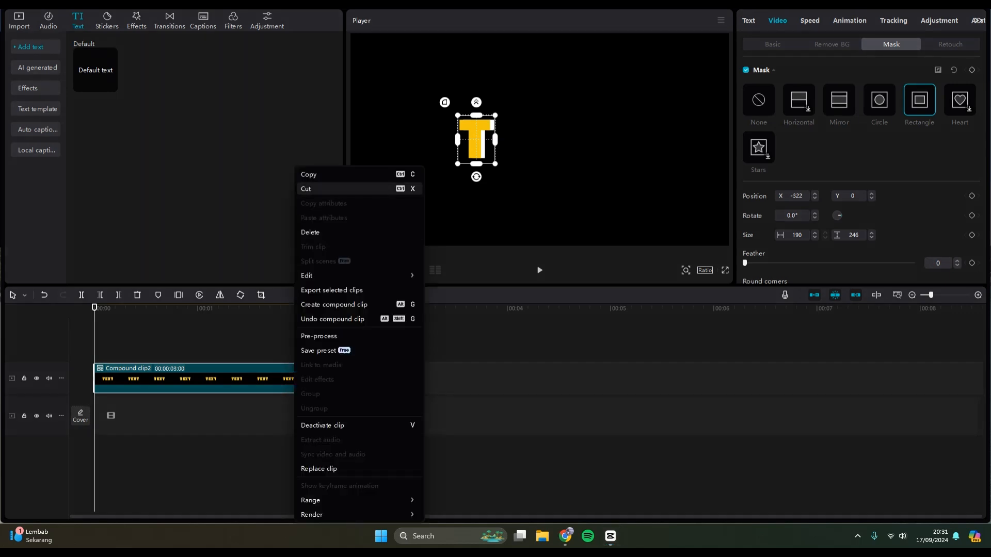
{"action": "left_click", "coordinate": [310, 174]}
{"action": "right_click", "coordinate": [152, 350]}
{"action": "left_click", "coordinate": [161, 357]}
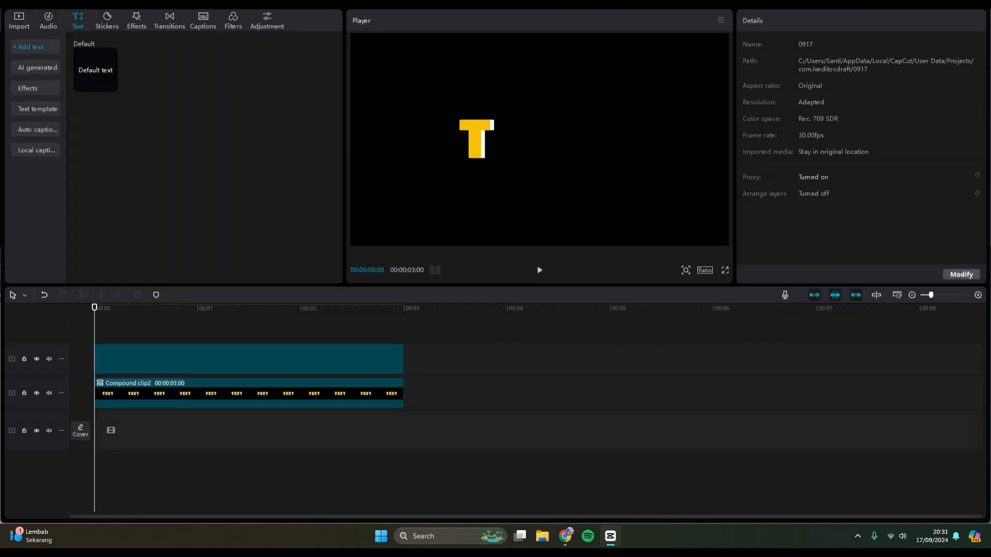
{"action": "right_click", "coordinate": [135, 333]}
{"action": "left_click", "coordinate": [147, 338]}
{"action": "right_click", "coordinate": [140, 340]}
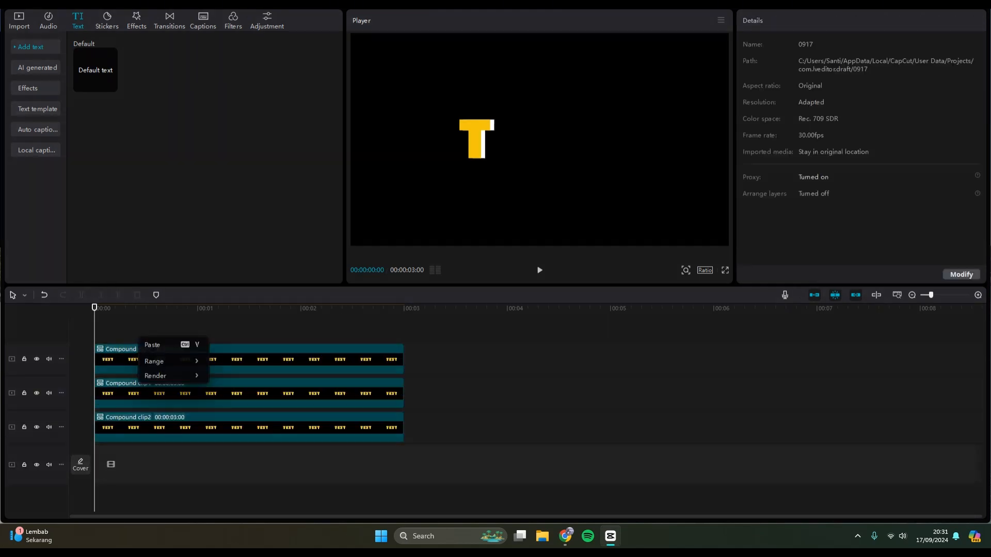
{"action": "left_click", "coordinate": [150, 346]}
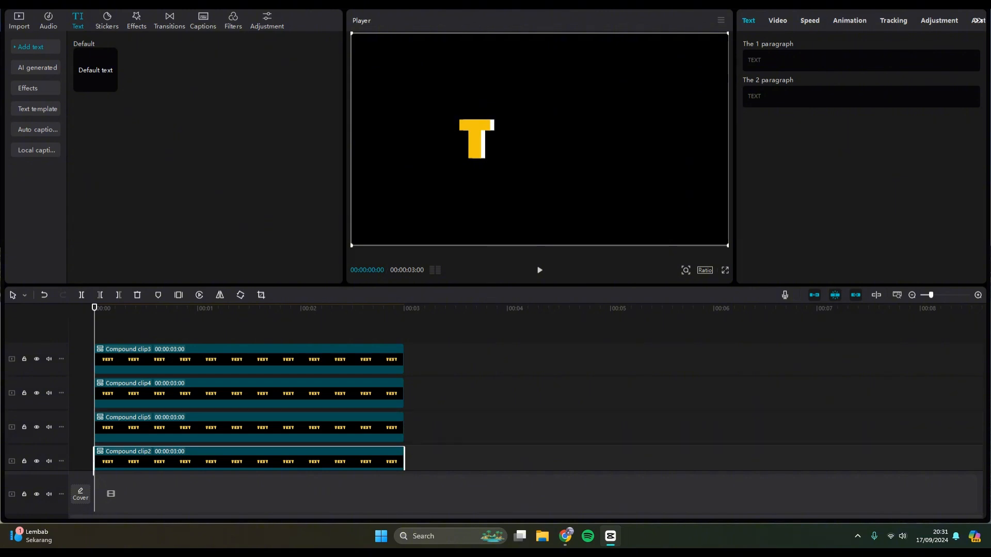
Step: Move the rectangle masks of the three duplicates onto the E, the X and the final T, the last at X 299
{"action": "scroll", "coordinate": [495, 402], "scroll_direction": "down", "scroll_amount": 1}
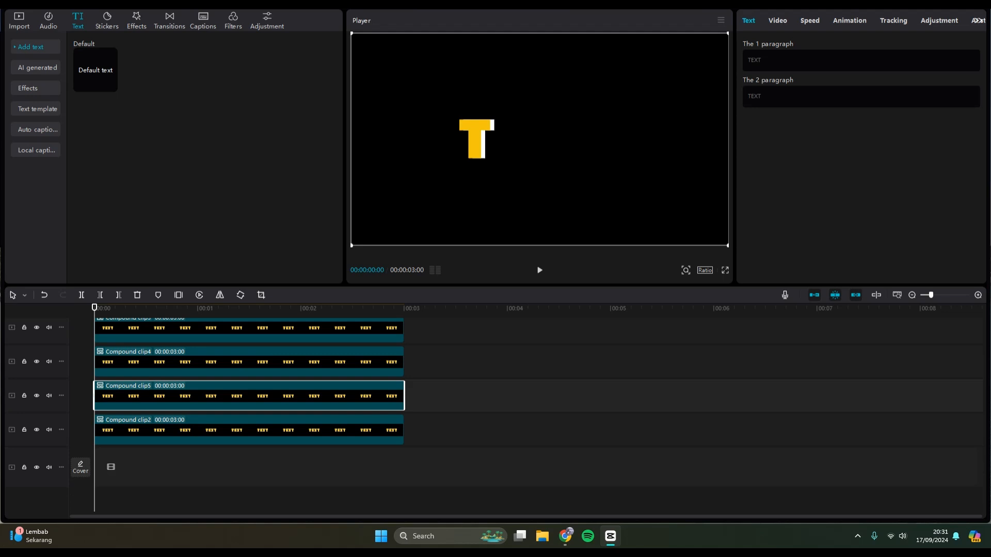
{"action": "left_click", "coordinate": [777, 20]}
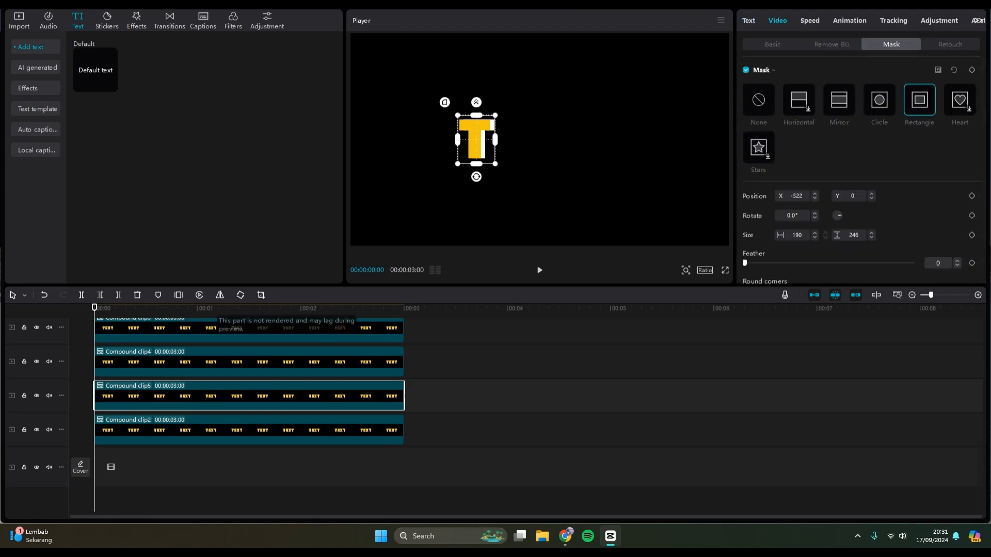
{"action": "left_click_drag", "start_coordinate": [475, 140], "coordinate": [516, 139]}
{"action": "left_click", "coordinate": [248, 362]}
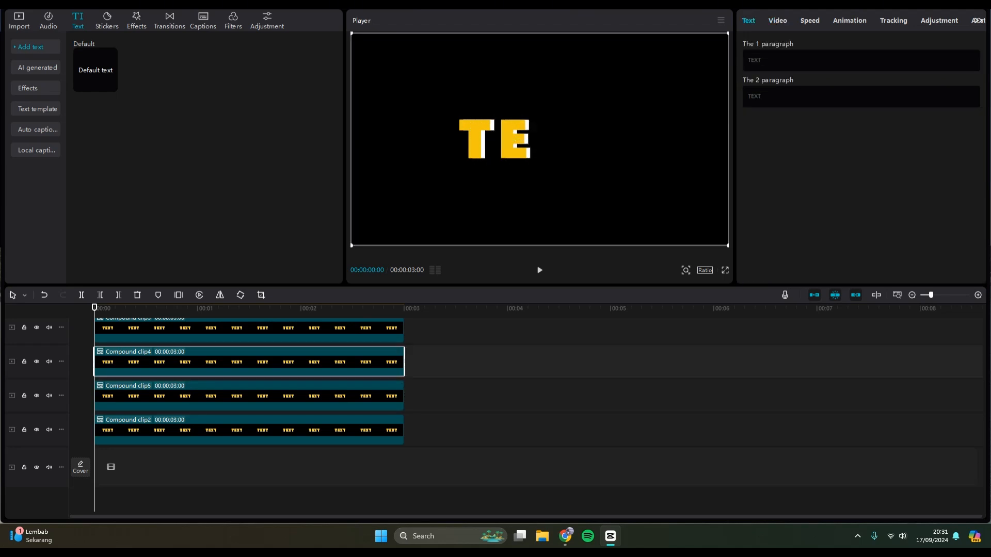
{"action": "left_click", "coordinate": [776, 20]}
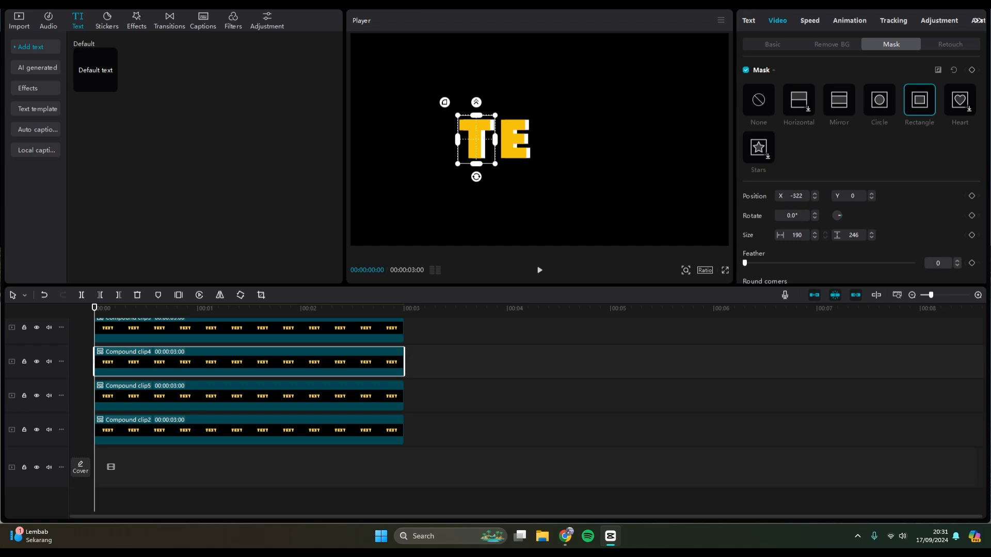
{"action": "left_click_drag", "start_coordinate": [476, 139], "coordinate": [554, 139]}
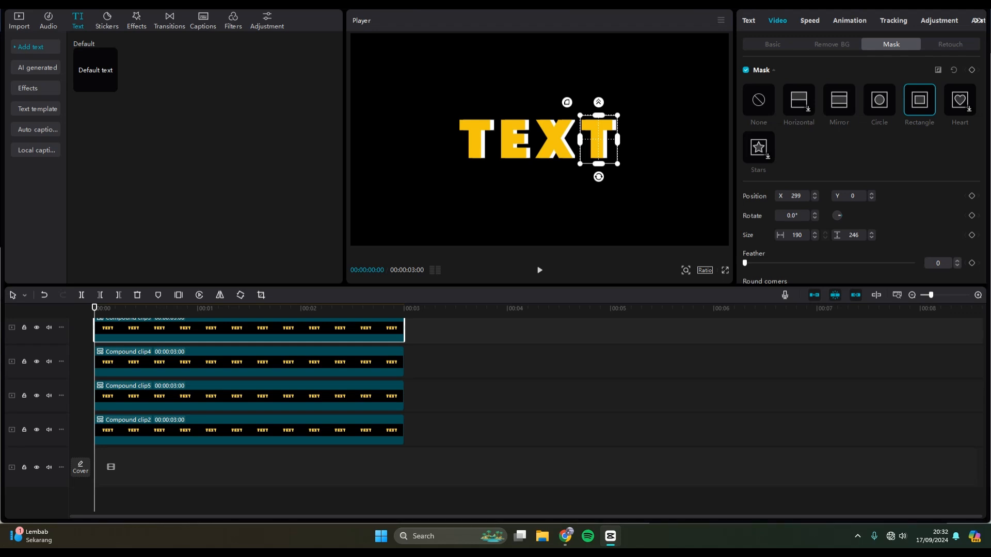
Step: Add transform keyframes at 0 and 1 second to the lowest compound clip, which holds the first T
{"action": "left_click", "coordinate": [249, 430]}
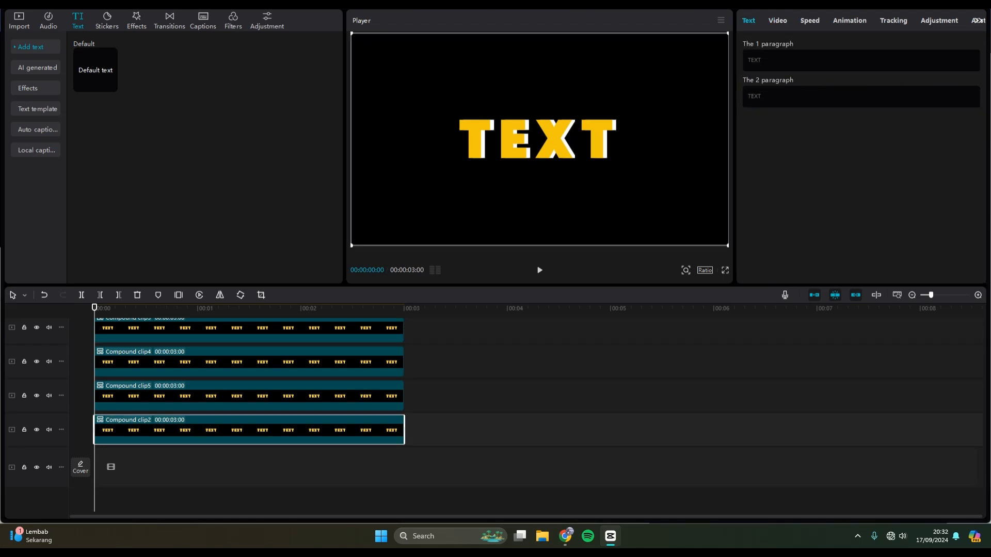
{"action": "left_click", "coordinate": [201, 395]}
{"action": "left_click", "coordinate": [201, 467]}
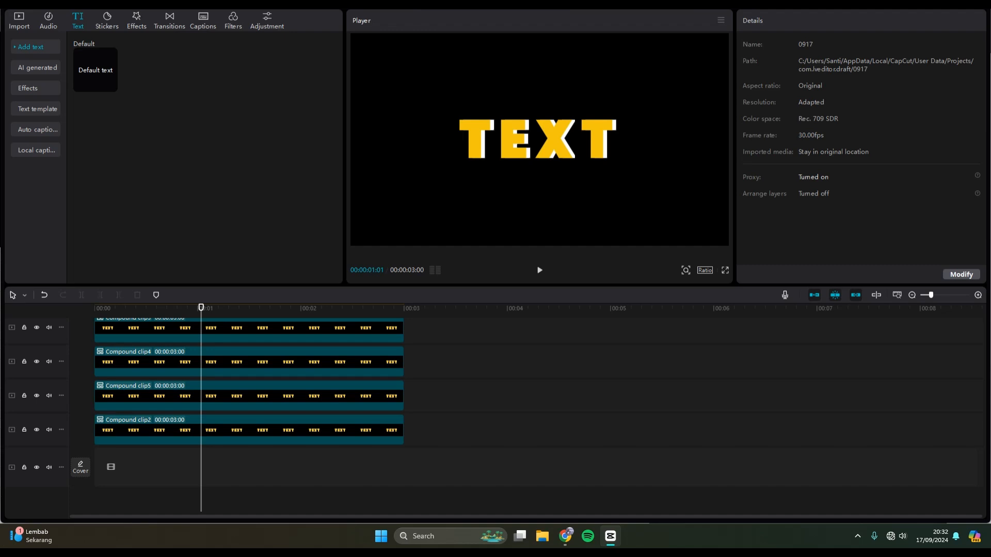
{"action": "left_click", "coordinate": [201, 429]}
{"action": "left_click_drag", "start_coordinate": [201, 308], "coordinate": [94, 308]}
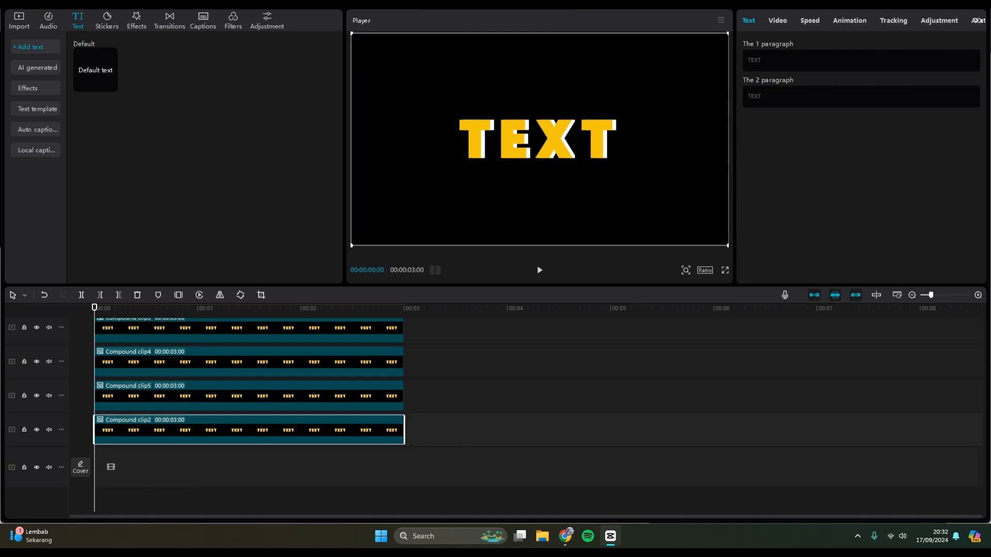
{"action": "left_click", "coordinate": [777, 20]}
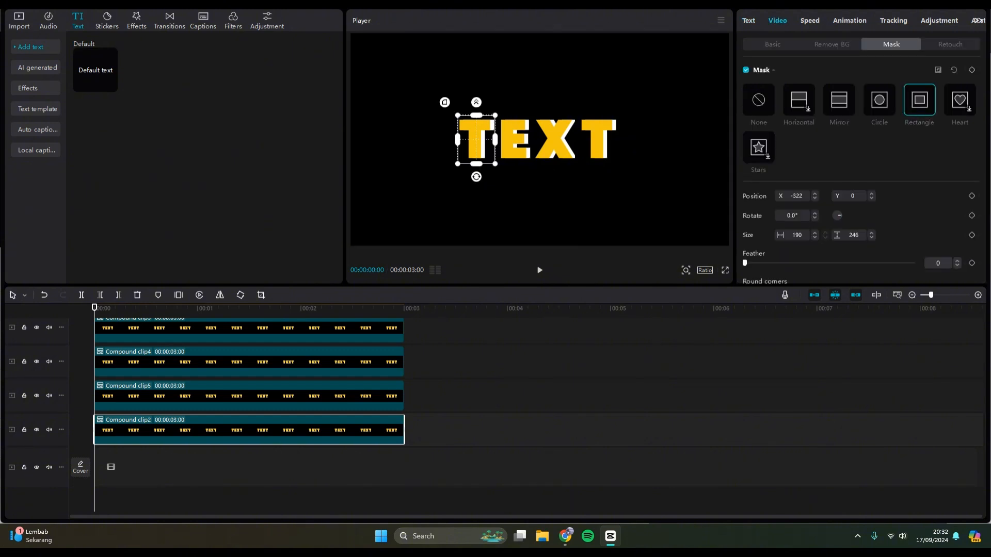
{"action": "left_click", "coordinate": [771, 44]}
{"action": "left_click", "coordinate": [971, 70]}
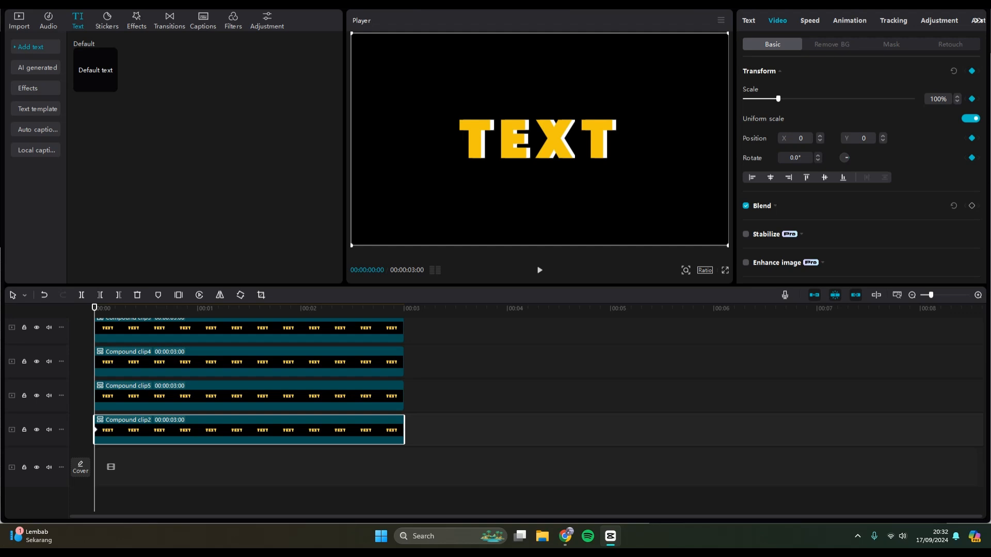
{"action": "left_click_drag", "start_coordinate": [95, 307], "coordinate": [197, 307]}
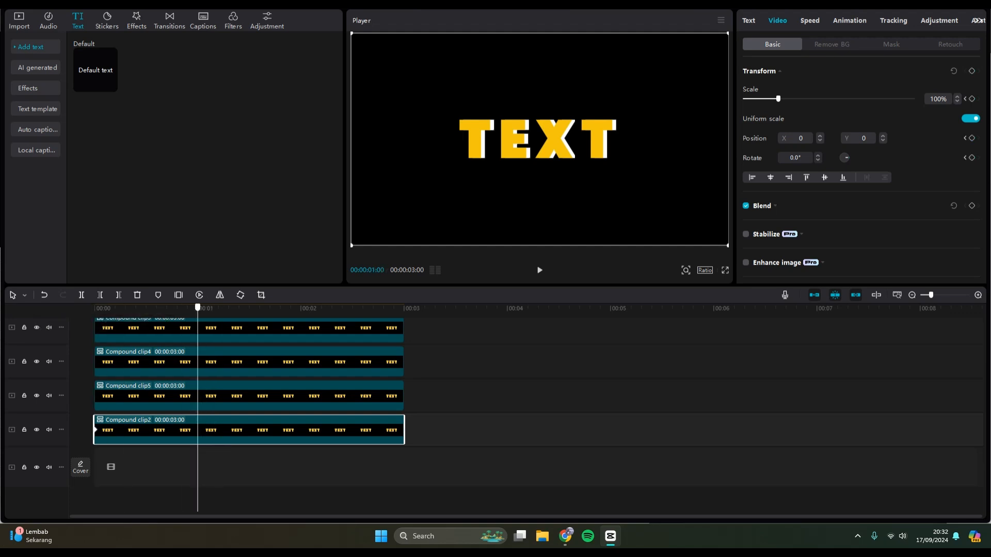
{"action": "left_click", "coordinate": [971, 70]}
Step: Add a transform keyframe at 1 second to the compound clip that holds the E
{"action": "left_click", "coordinate": [248, 395]}
{"action": "left_click", "coordinate": [777, 20]}
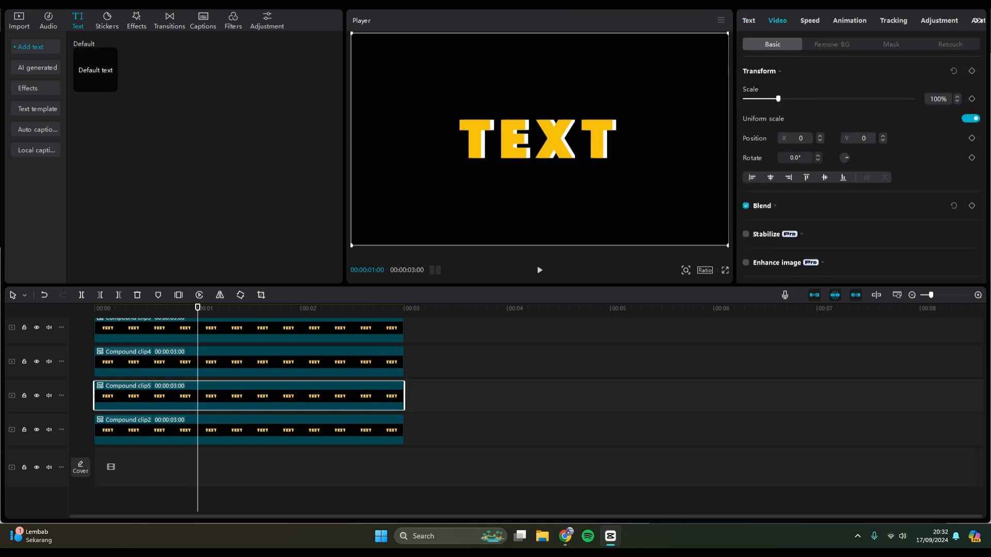
{"action": "left_click", "coordinate": [971, 70]}
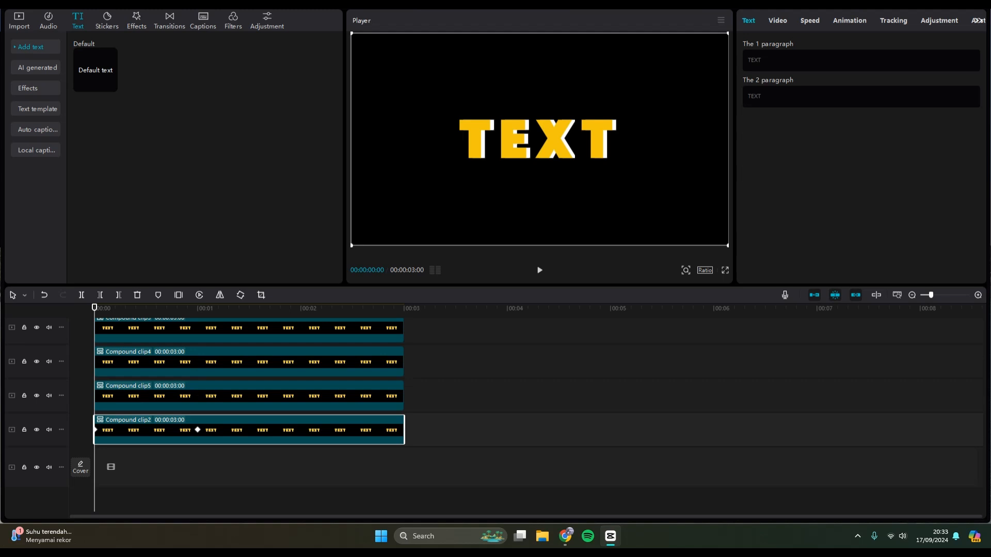
Step: Rotate the first T's compound clip clockwise on its 1-second keyframe
{"action": "left_click_drag", "start_coordinate": [94, 308], "coordinate": [194, 308]}
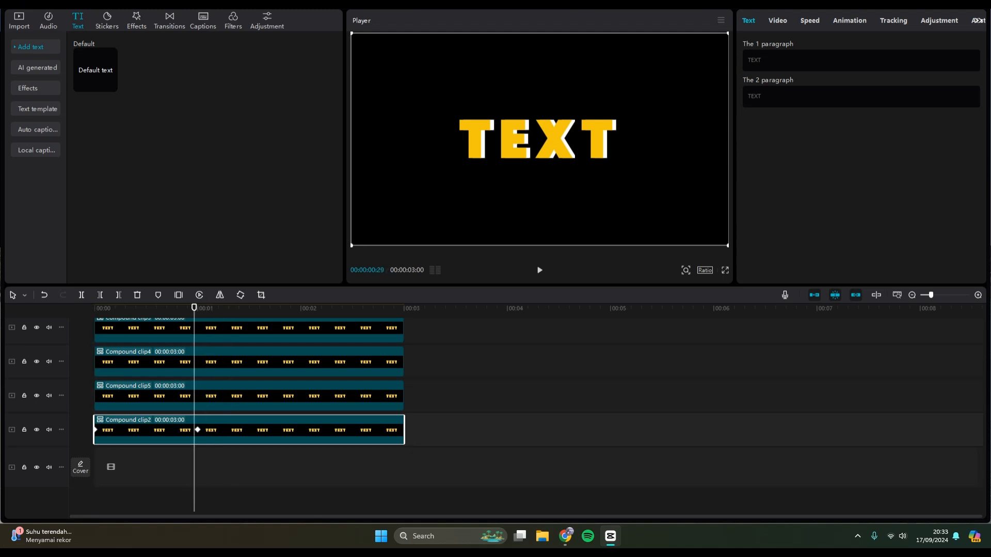
{"action": "left_click", "coordinate": [198, 495]}
{"action": "left_click", "coordinate": [249, 430]}
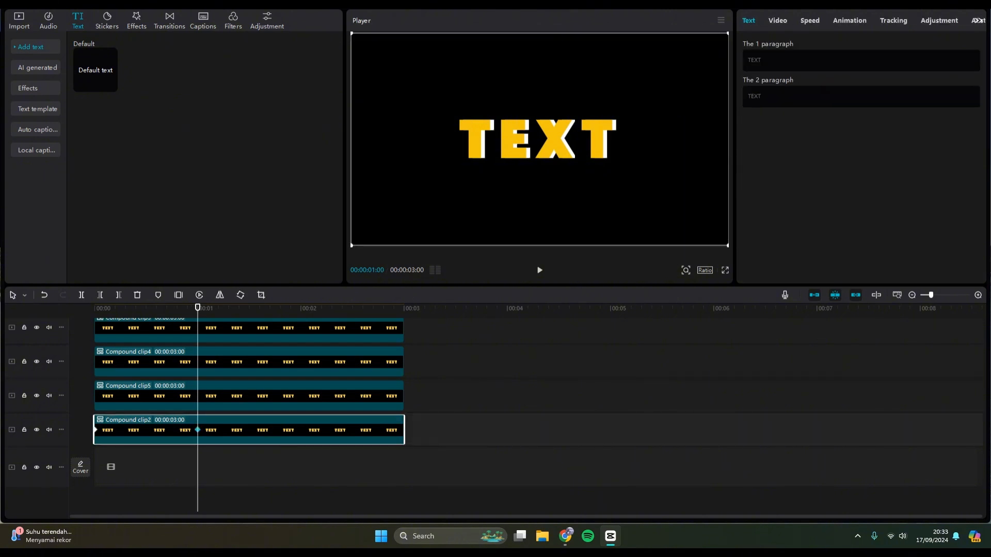
{"action": "left_click", "coordinate": [776, 20]}
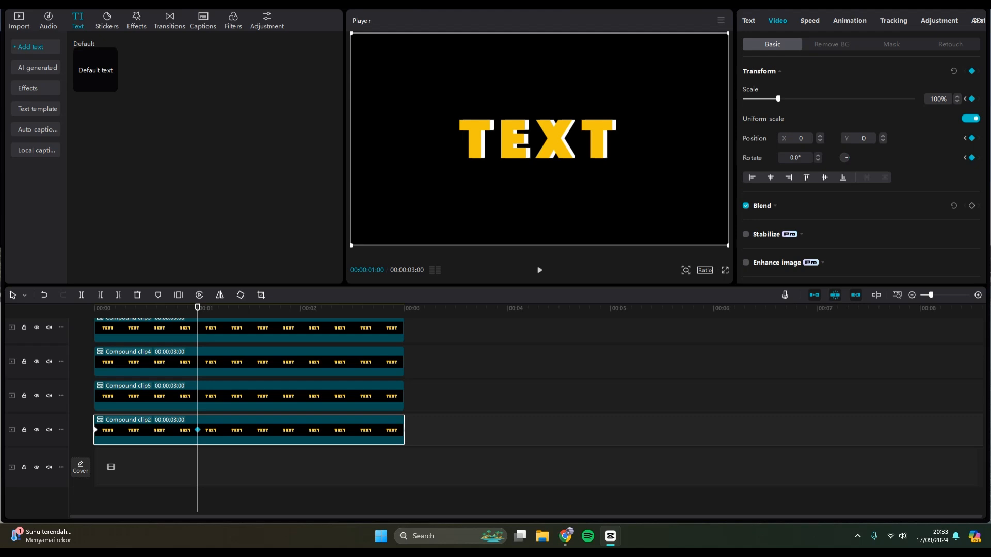
{"action": "left_click_drag", "start_coordinate": [848, 157], "coordinate": [845, 162]}
{"action": "left_click_drag", "start_coordinate": [425, 169], "coordinate": [487, 244]}
Step: Rotate the E and X compound clips counterclockwise on their 1-second keyframes
{"action": "left_click", "coordinate": [248, 395]}
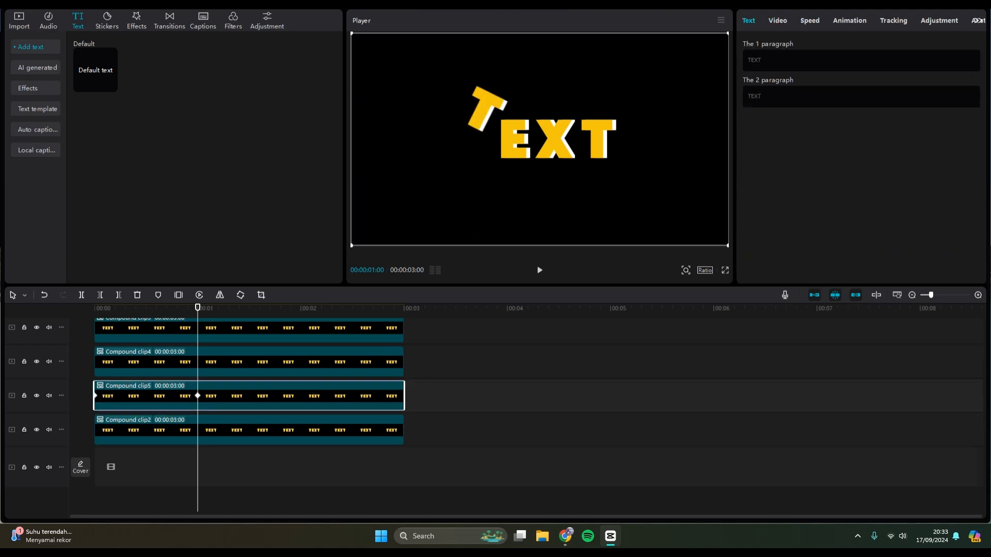
{"action": "left_click", "coordinate": [776, 20]}
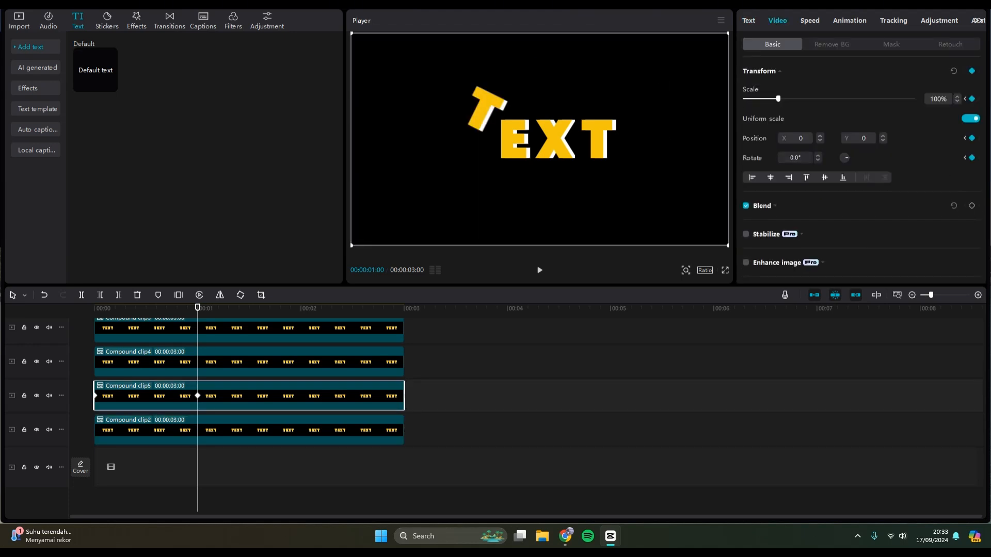
{"action": "left_click_drag", "start_coordinate": [539, 257], "coordinate": [614, 231]}
{"action": "left_click", "coordinate": [248, 361]}
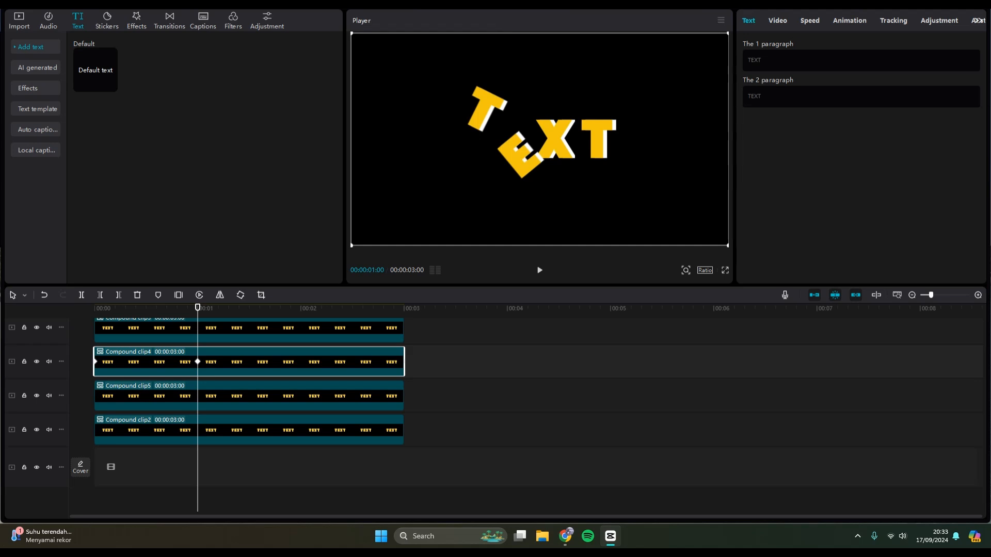
{"action": "left_click", "coordinate": [776, 20]}
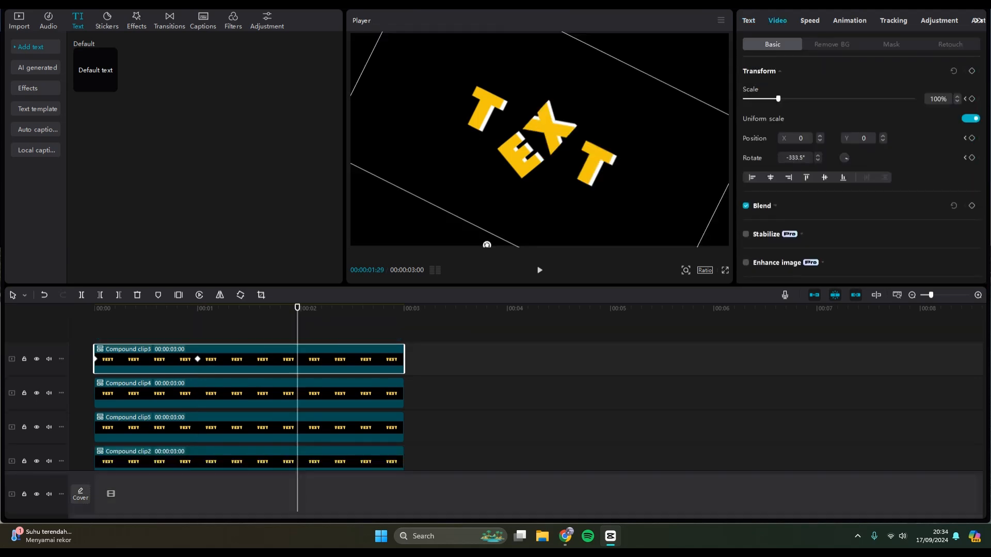
Step: At the timeline start, lock the three lower tracks and move the final T above the frame to about X 647, Y 1303
{"action": "left_click_drag", "start_coordinate": [297, 307], "coordinate": [95, 308]}
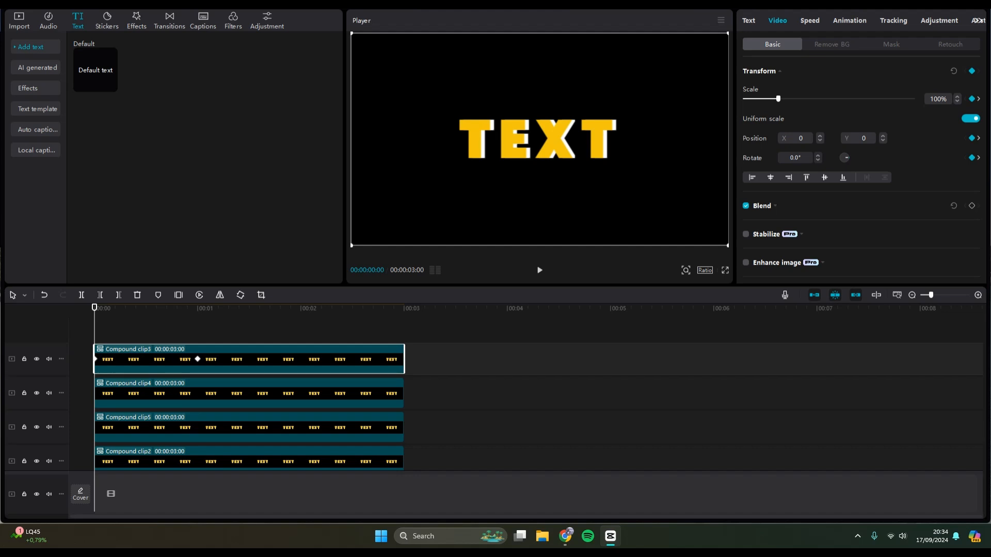
{"action": "scroll", "coordinate": [493, 419], "scroll_direction": "down", "scroll_amount": 1}
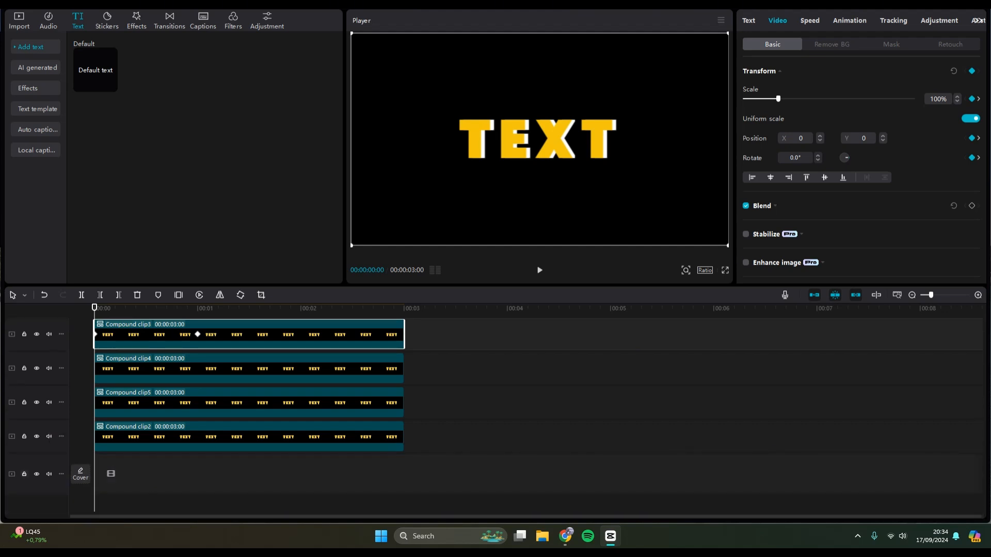
{"action": "left_click", "coordinate": [23, 436]}
{"action": "left_click", "coordinate": [24, 402]}
{"action": "left_click", "coordinate": [24, 368]}
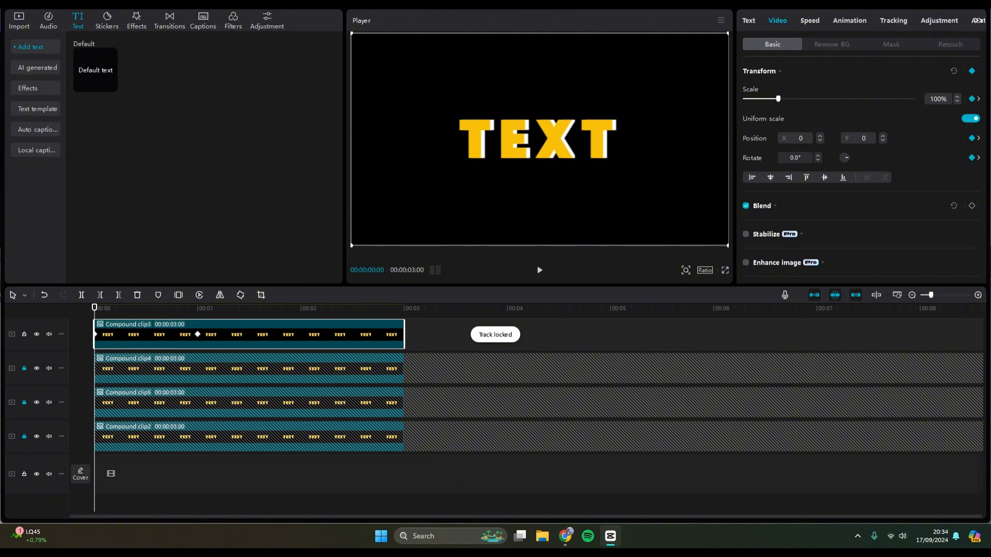
{"action": "left_click_drag", "start_coordinate": [599, 138], "coordinate": [662, 9]}
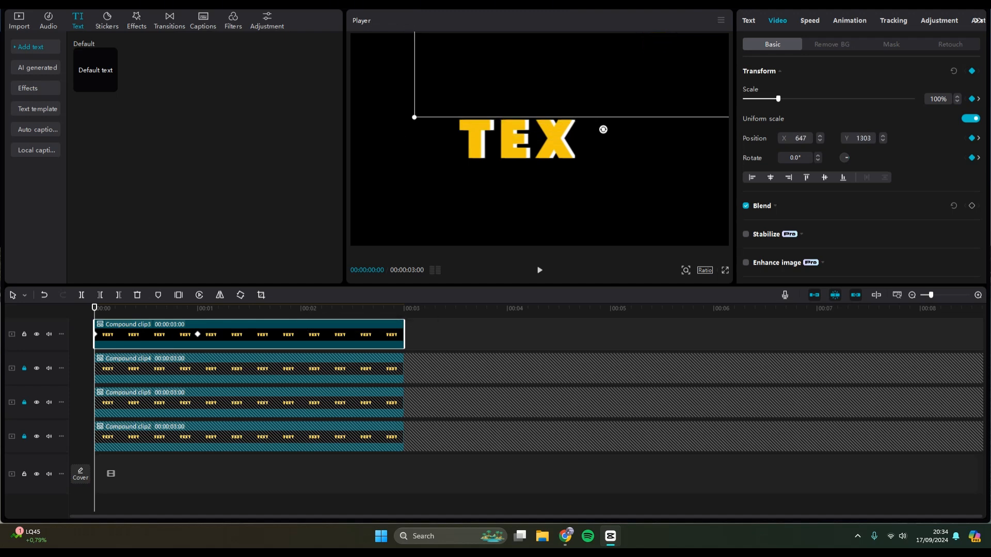
Step: Lock the final T's track, unlock the X's track and move the X below the frame at the timeline start
{"action": "left_click", "coordinate": [23, 334]}
{"action": "left_click", "coordinate": [23, 368]}
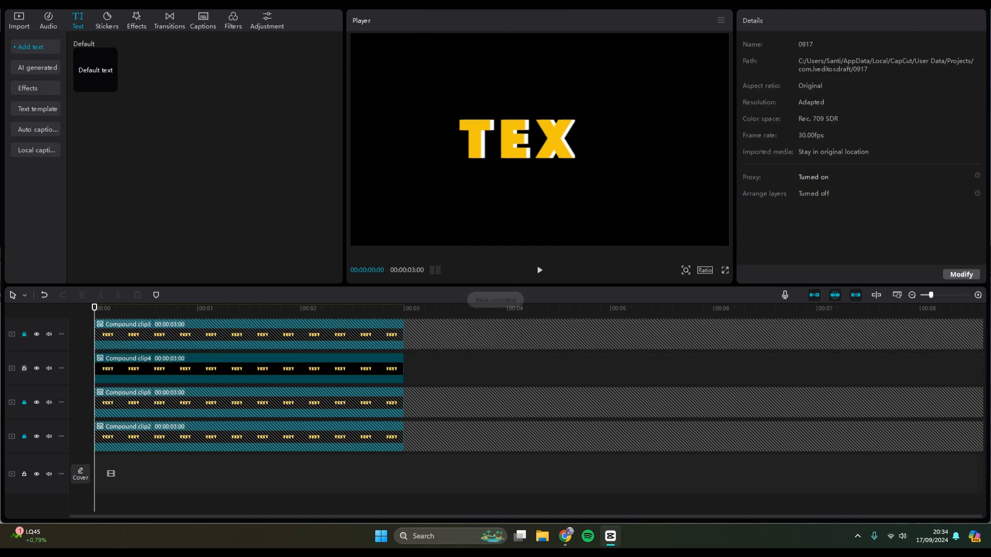
{"action": "left_click_drag", "start_coordinate": [555, 139], "coordinate": [511, 227]}
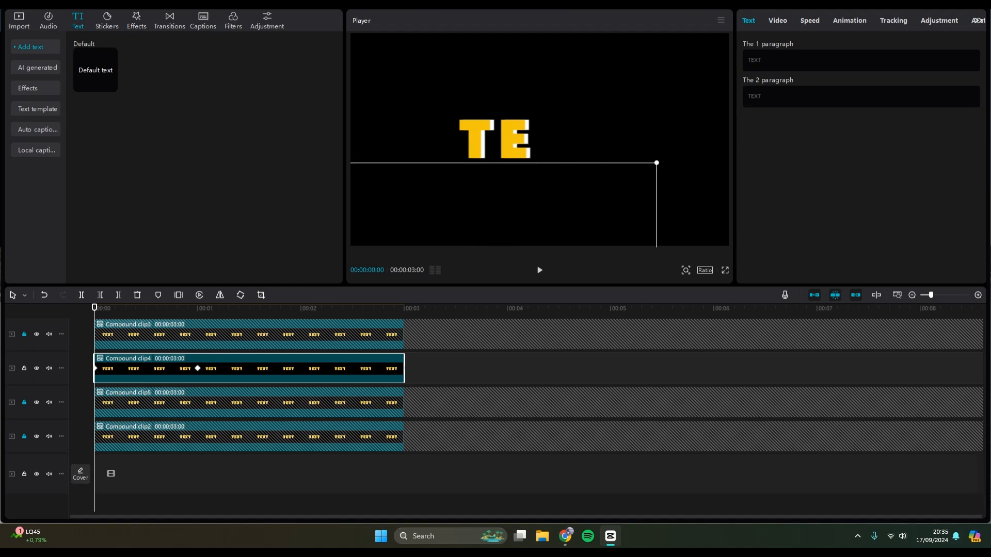
Step: Lock the X's track, and unlock the E's track with its compound clip selected
{"action": "left_click", "coordinate": [24, 368]}
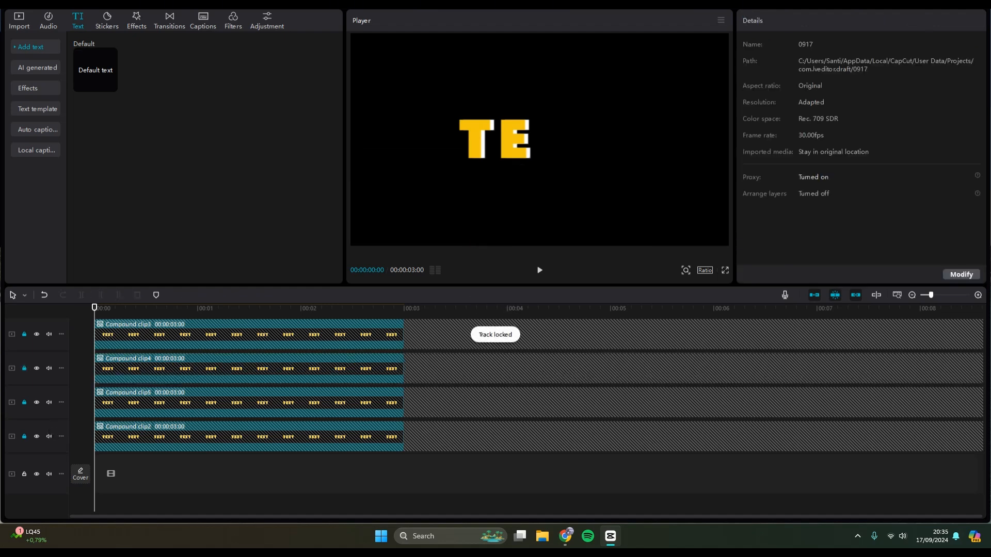
{"action": "left_click", "coordinate": [24, 402]}
{"action": "left_click", "coordinate": [248, 402]}
{"action": "left_click", "coordinate": [515, 138]}
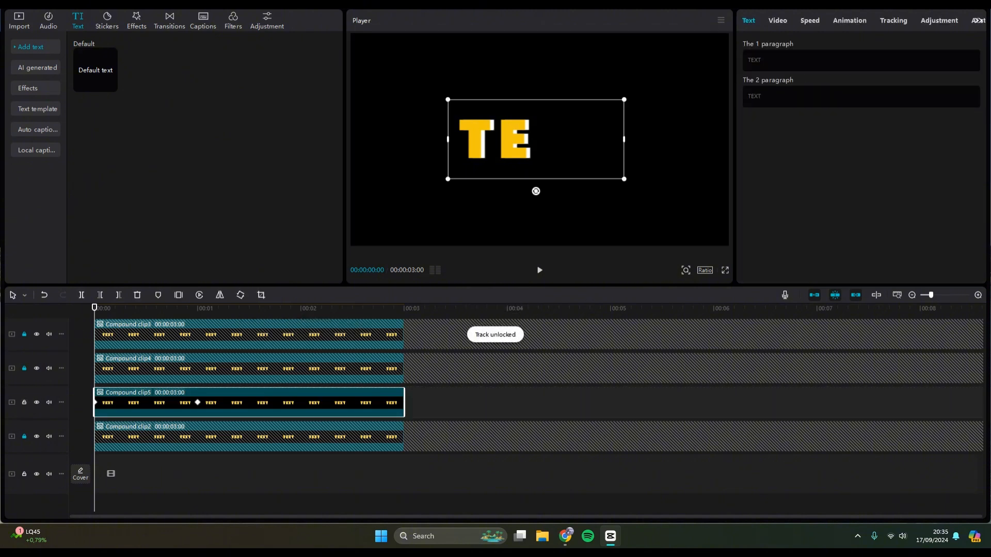
{"action": "left_click_drag", "start_coordinate": [515, 138], "coordinate": [519, 134]}
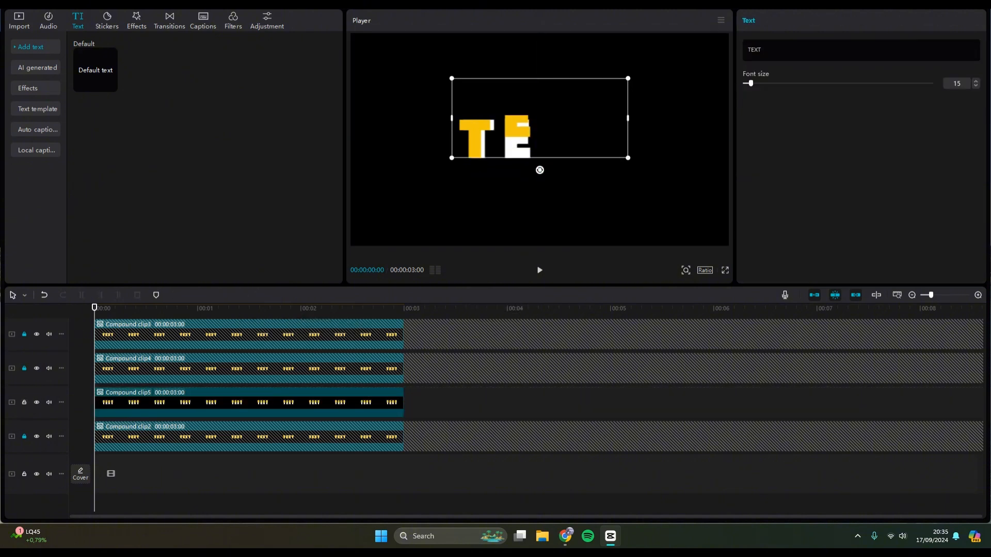
{"action": "key", "text": "ctrl+z"}
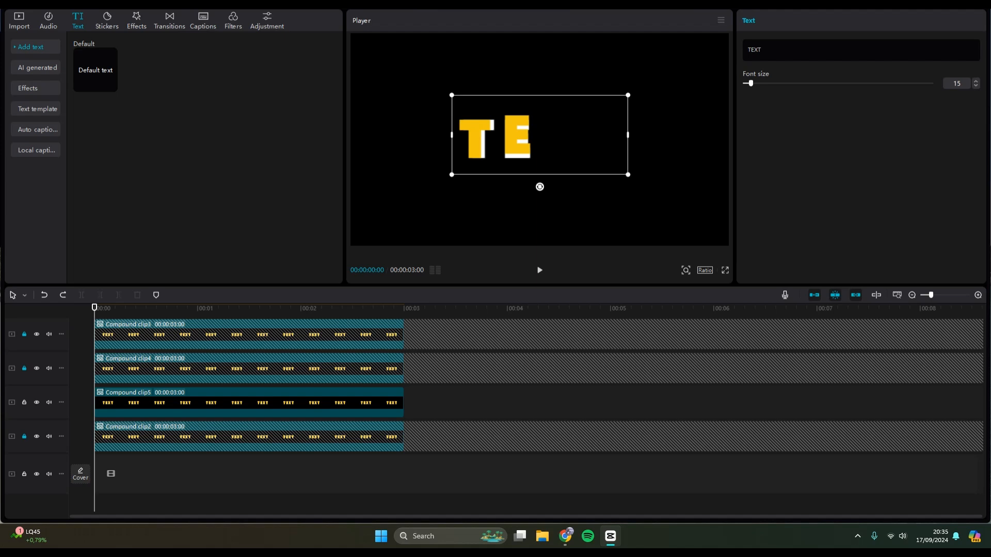
{"action": "key", "text": "ctrl+z"}
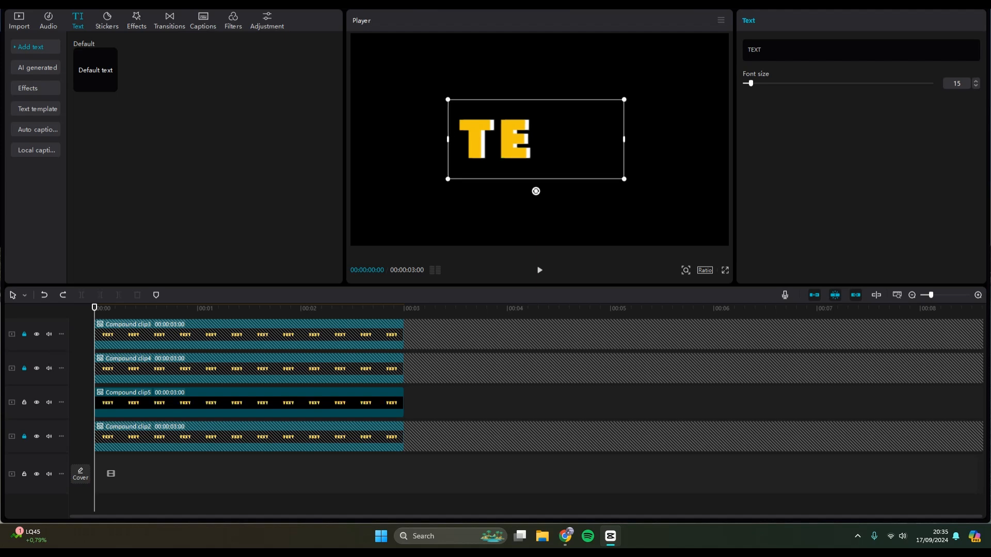
{"action": "mouse_move", "coordinate": [514, 139]}
{"action": "left_mouse_down"}
{"action": "mouse_move", "coordinate": [509, 120]}
{"action": "mouse_move", "coordinate": [509, 138]}
{"action": "left_mouse_up"}
{"action": "key", "text": "ctrl+z"}
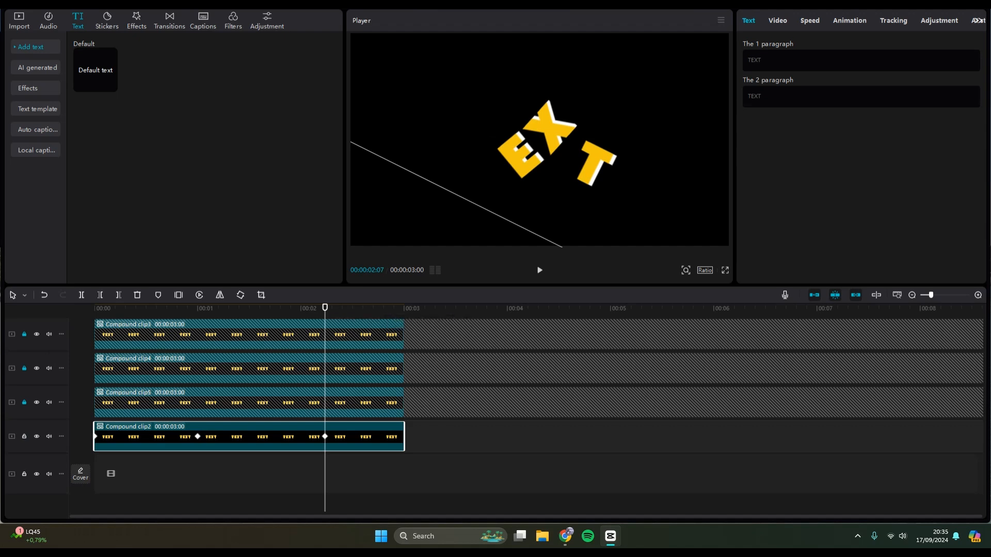
Step: Unlock the tracks that hold the E, the X and the final T
{"action": "left_click", "coordinate": [23, 402]}
{"action": "left_click", "coordinate": [23, 368]}
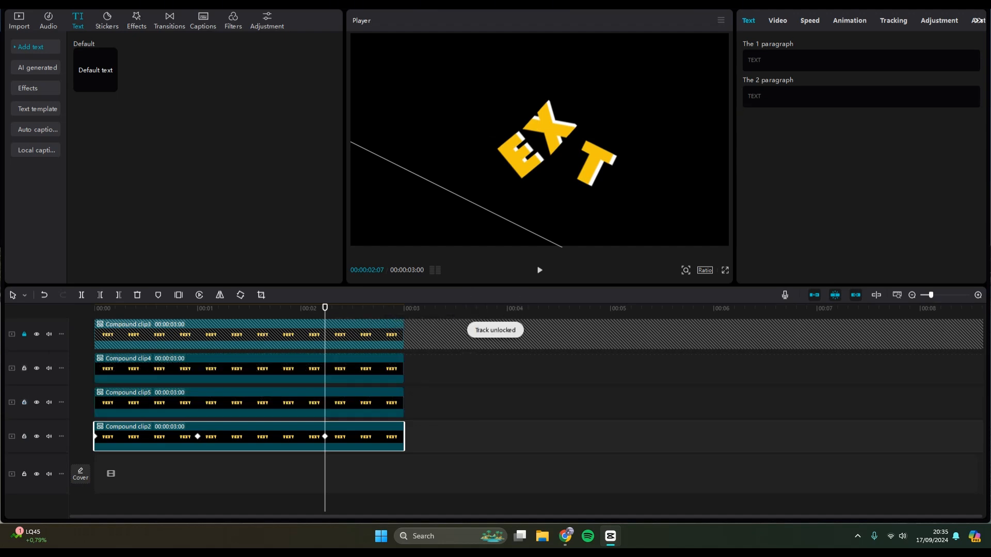
{"action": "left_click", "coordinate": [24, 334]}
Step: Play the letter animation from the timeline start and pause it just after 2 seconds
{"action": "left_click", "coordinate": [328, 308]}
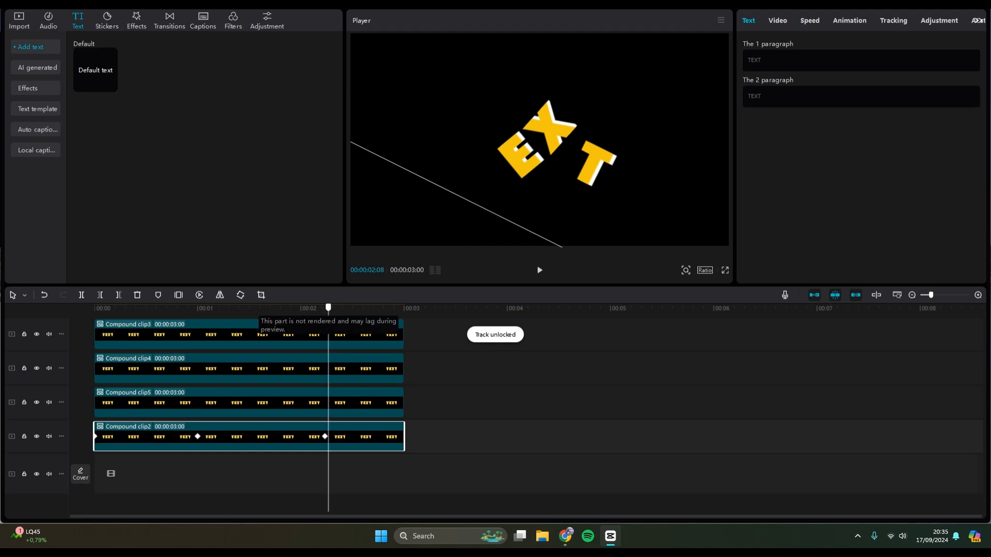
{"action": "key", "text": "Home"}
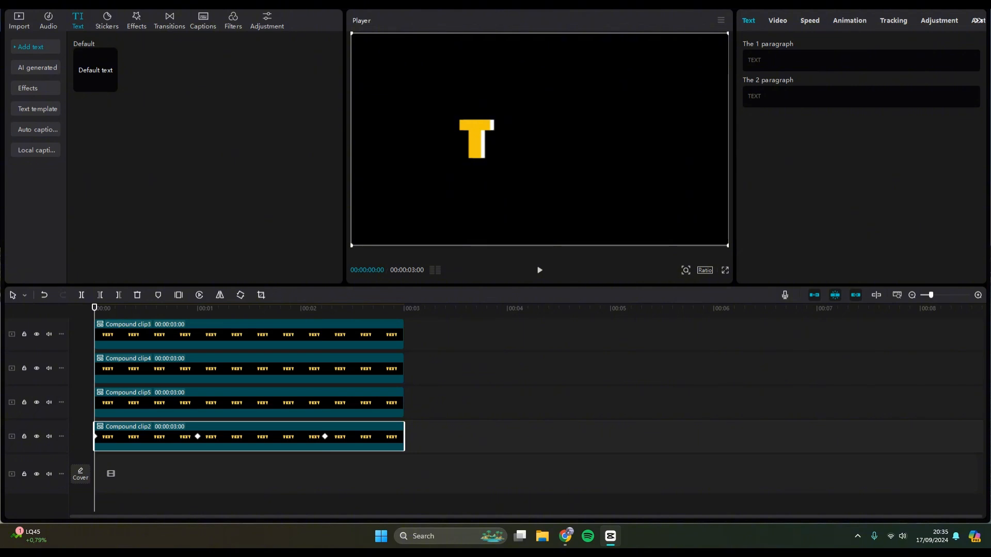
{"action": "key", "text": "space"}
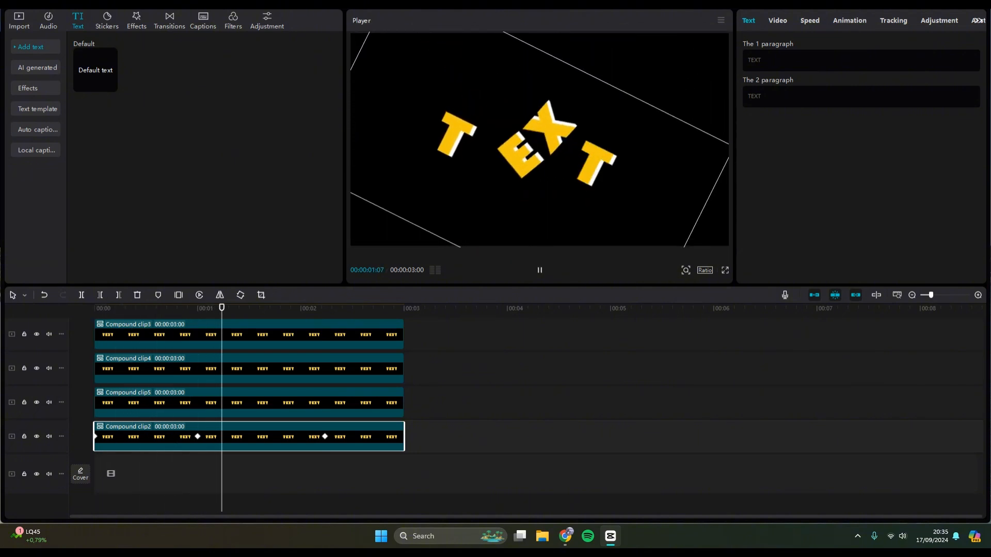
{"action": "key", "text": "space"}
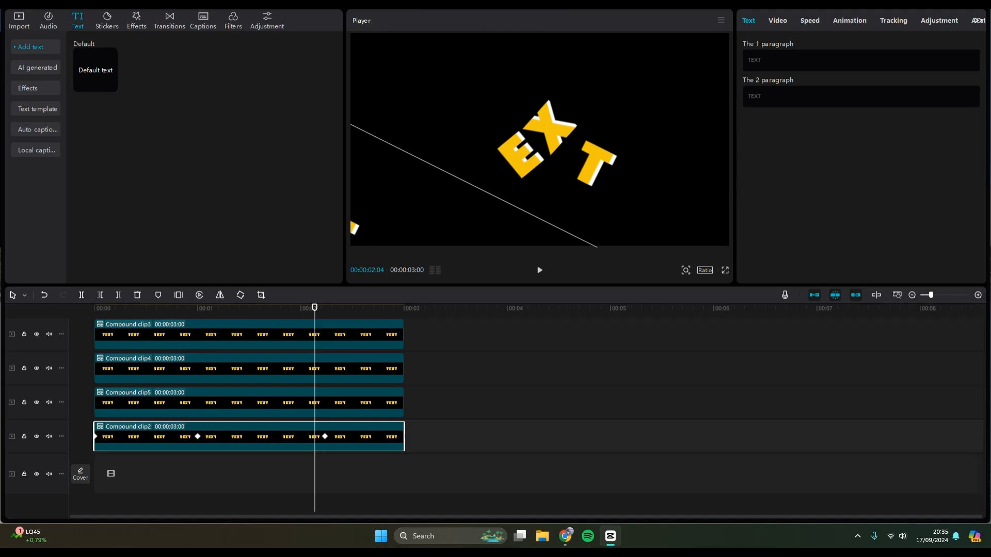
Step: Arrange the timeline window and the player window side by side on the desktop
{"action": "key", "text": "super+Left"}
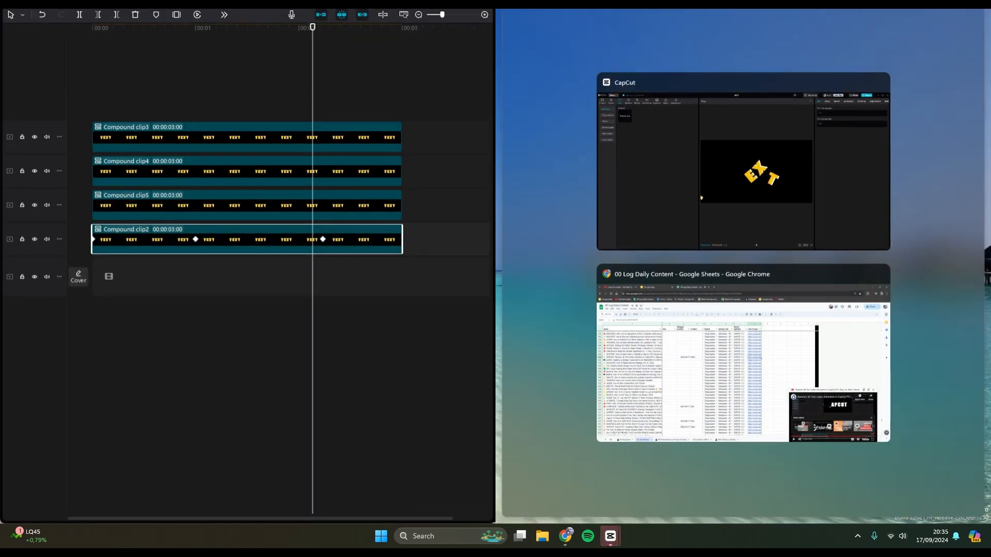
{"action": "left_click", "coordinate": [867, 103]}
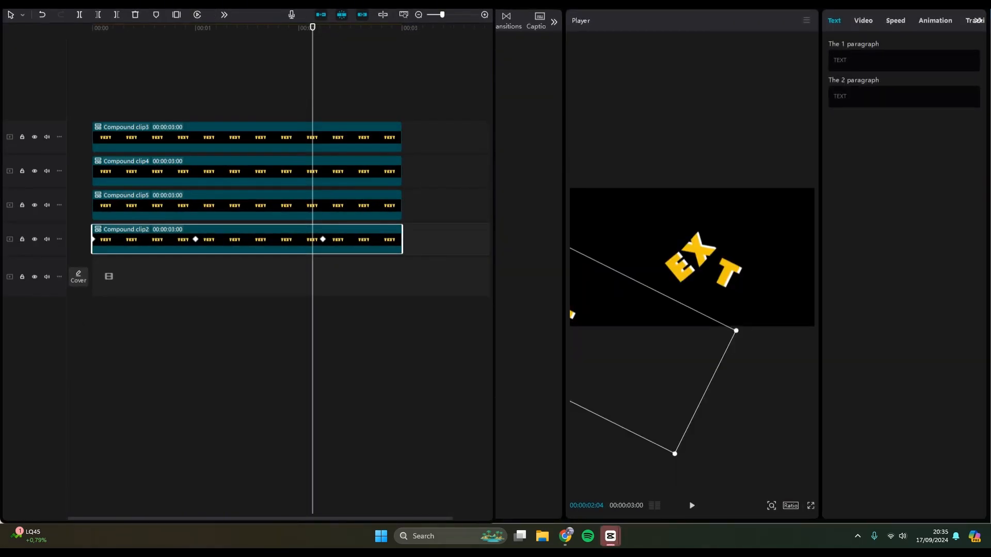